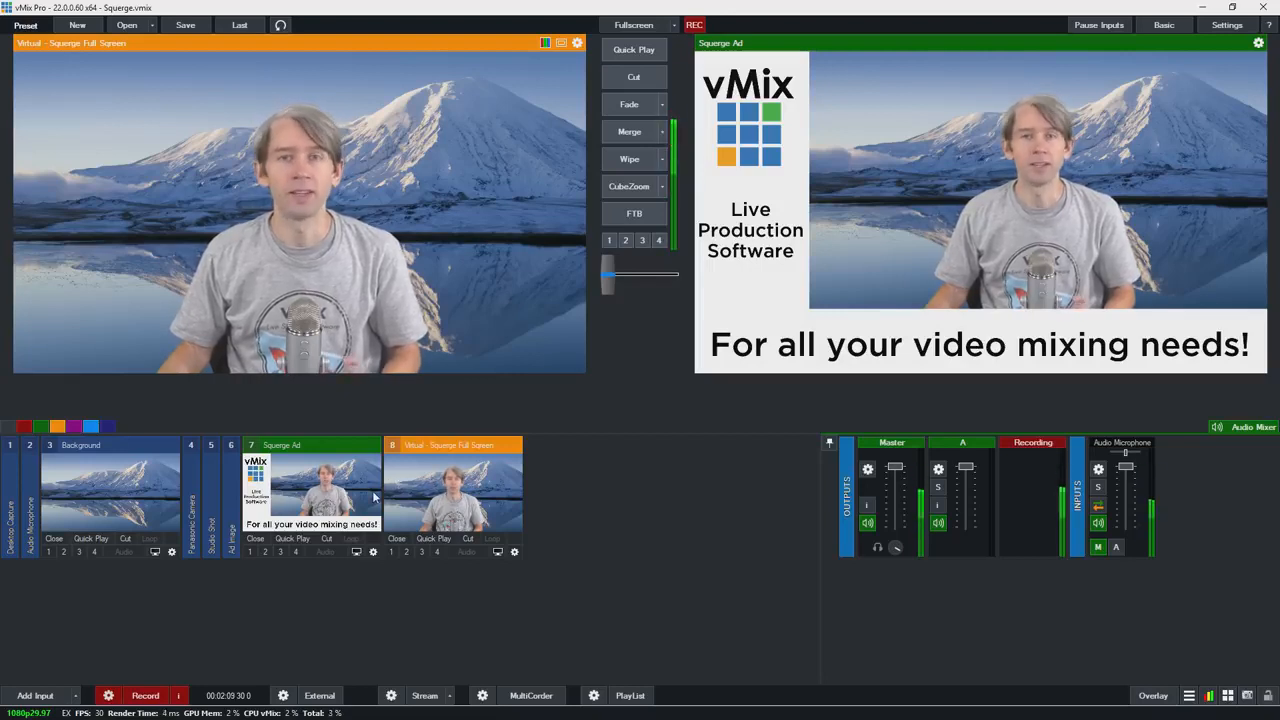
Merge the live output from the Squerge Ad layout to Squerge Full Screen and back again
{"action": "left_click", "coordinate": [629, 132]}
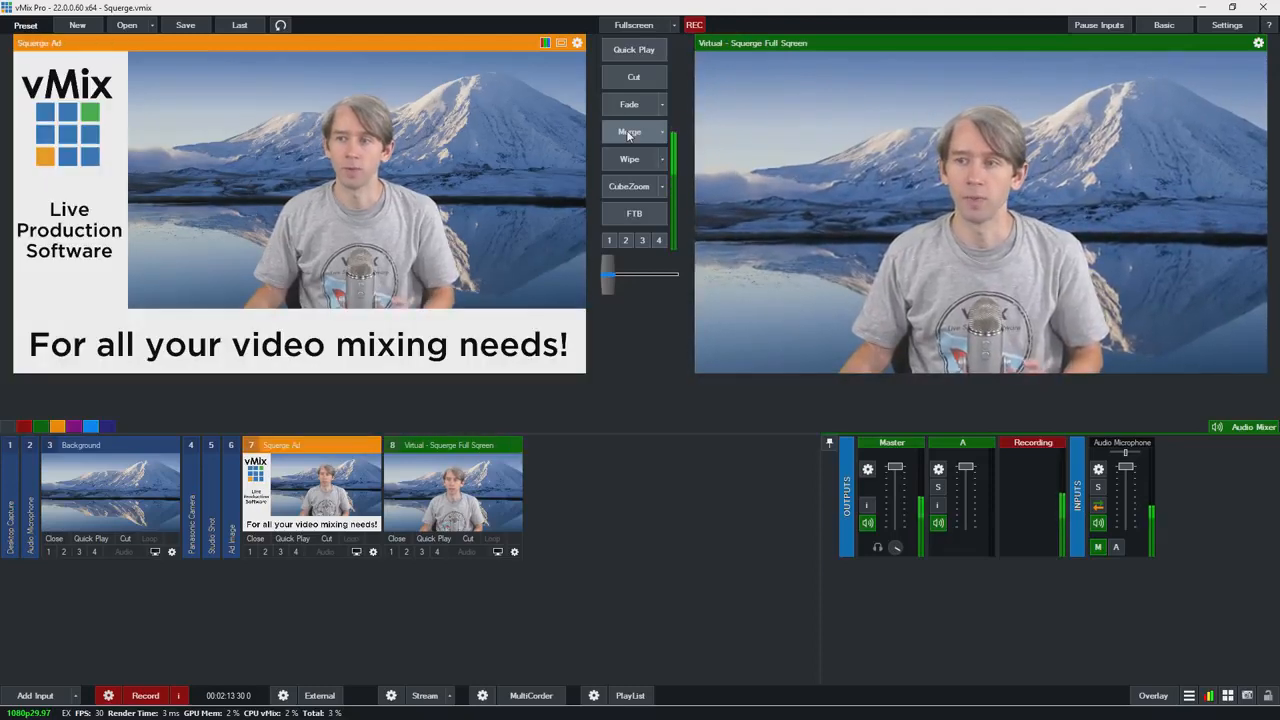
{"action": "left_click", "coordinate": [629, 132]}
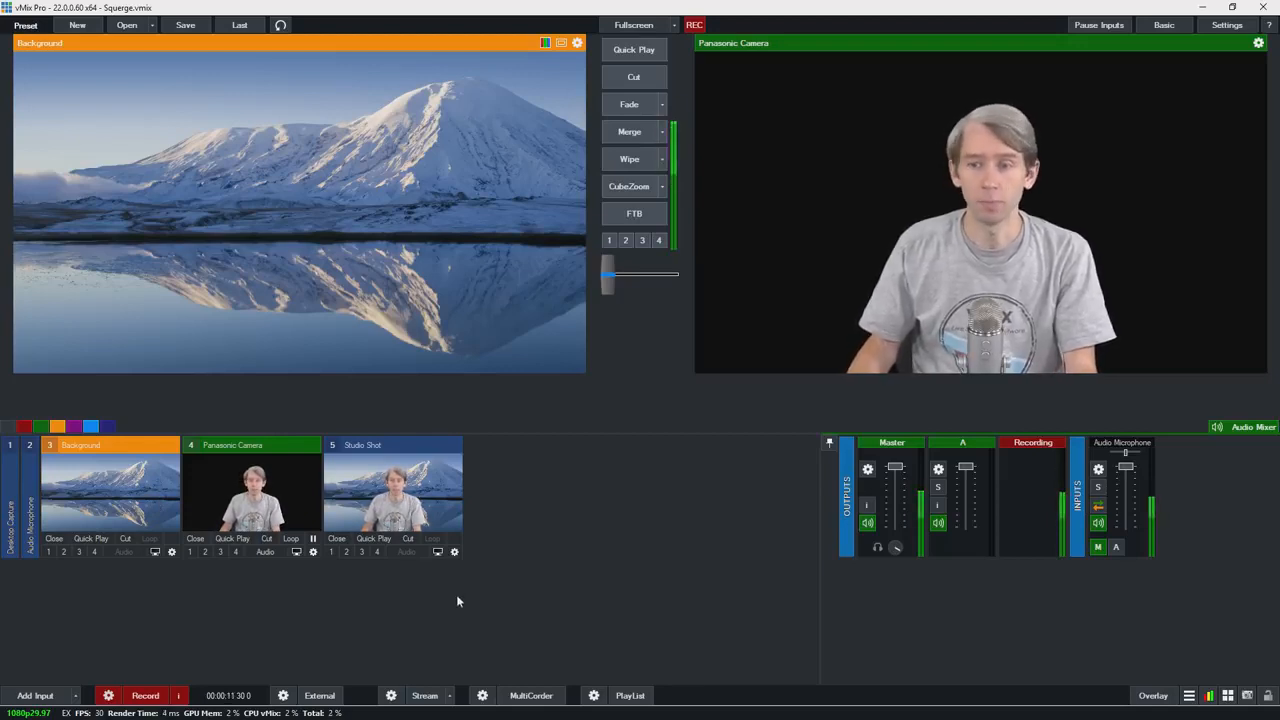
Check the multi-view layers of the Studio Shot input and cut that input to the live output
{"action": "left_click", "coordinate": [454, 551]}
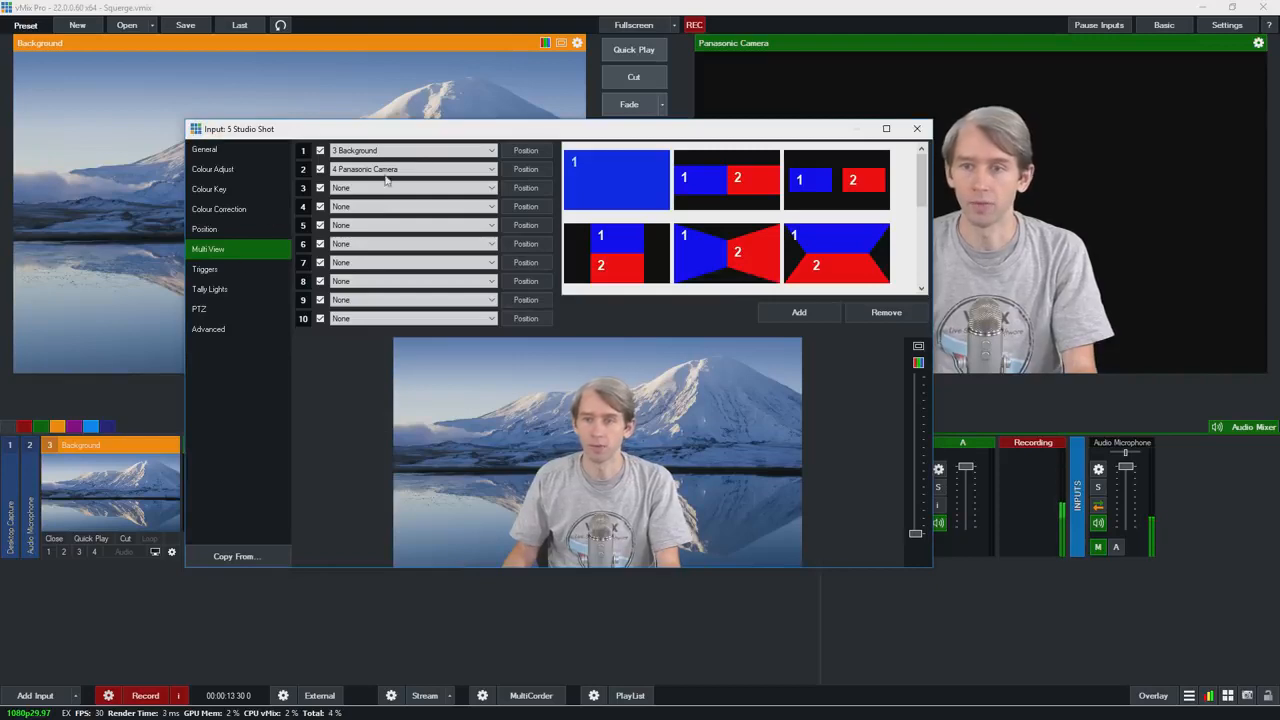
{"action": "left_click", "coordinate": [917, 129]}
{"action": "left_click", "coordinate": [409, 539]}
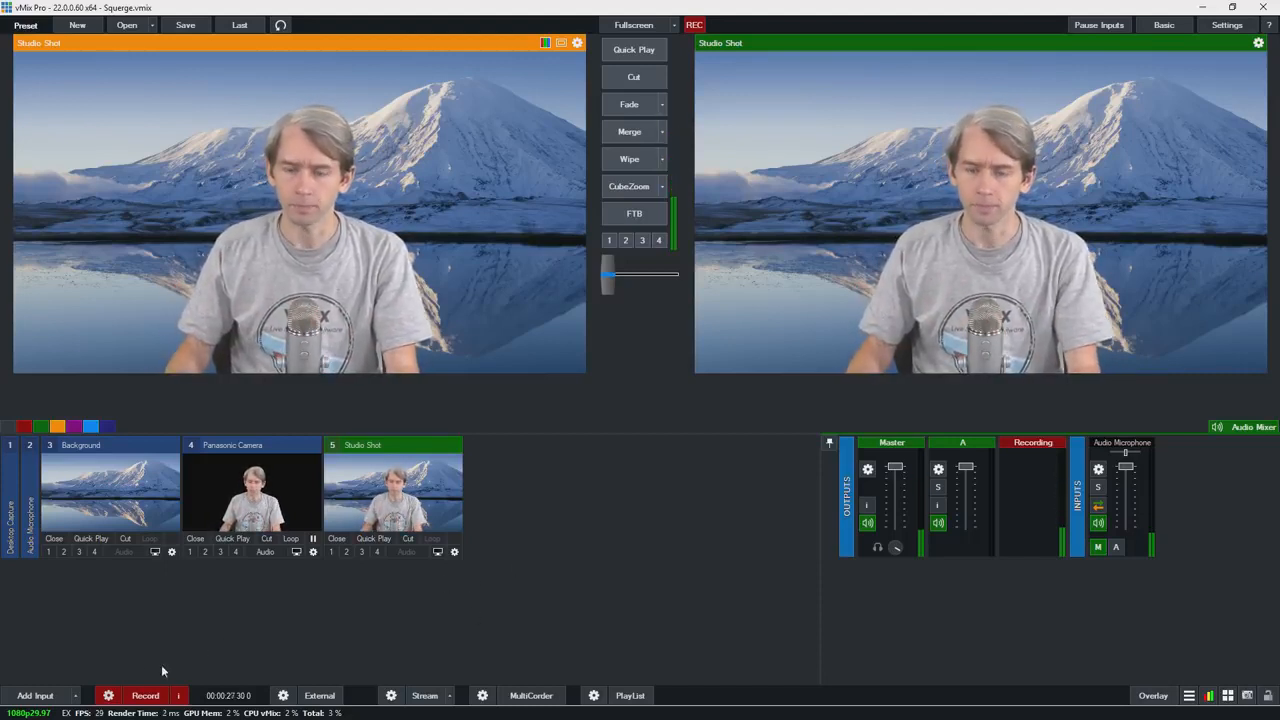
Add a black colour input and rename it Squerge Ad
{"action": "left_click", "coordinate": [38, 695]}
{"action": "left_click", "coordinate": [77, 555]}
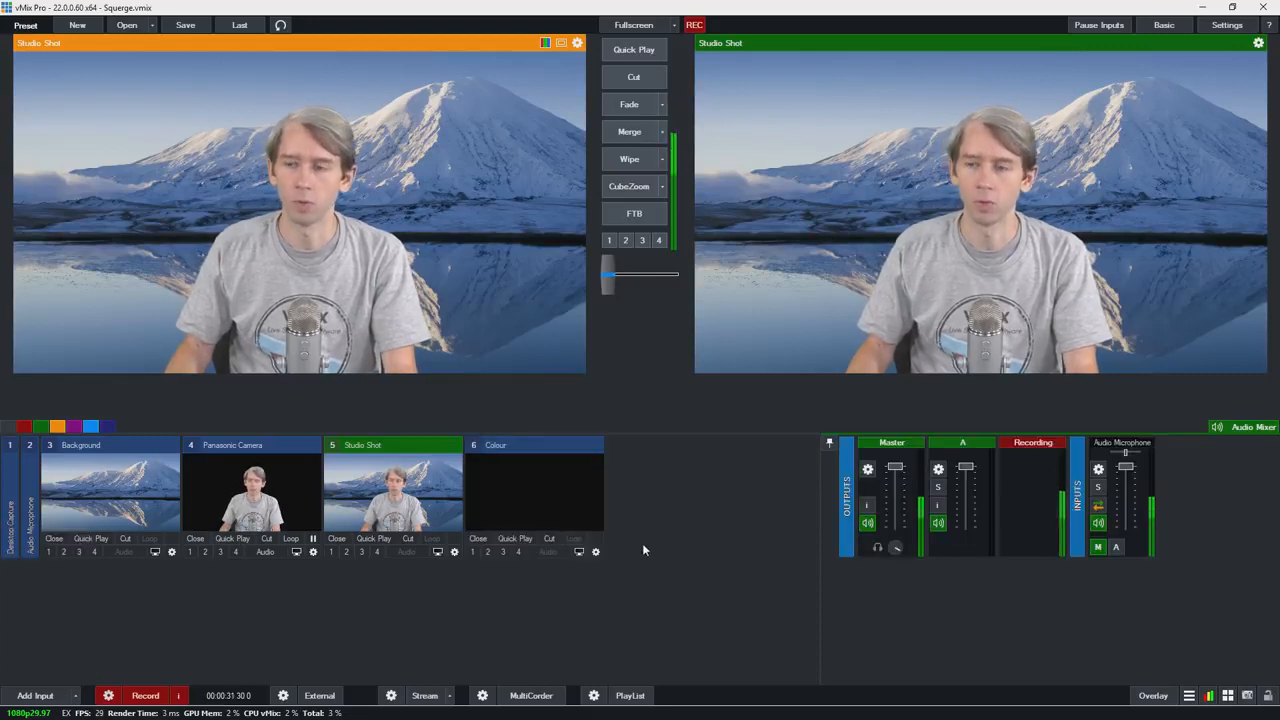
{"action": "left_click", "coordinate": [596, 553]}
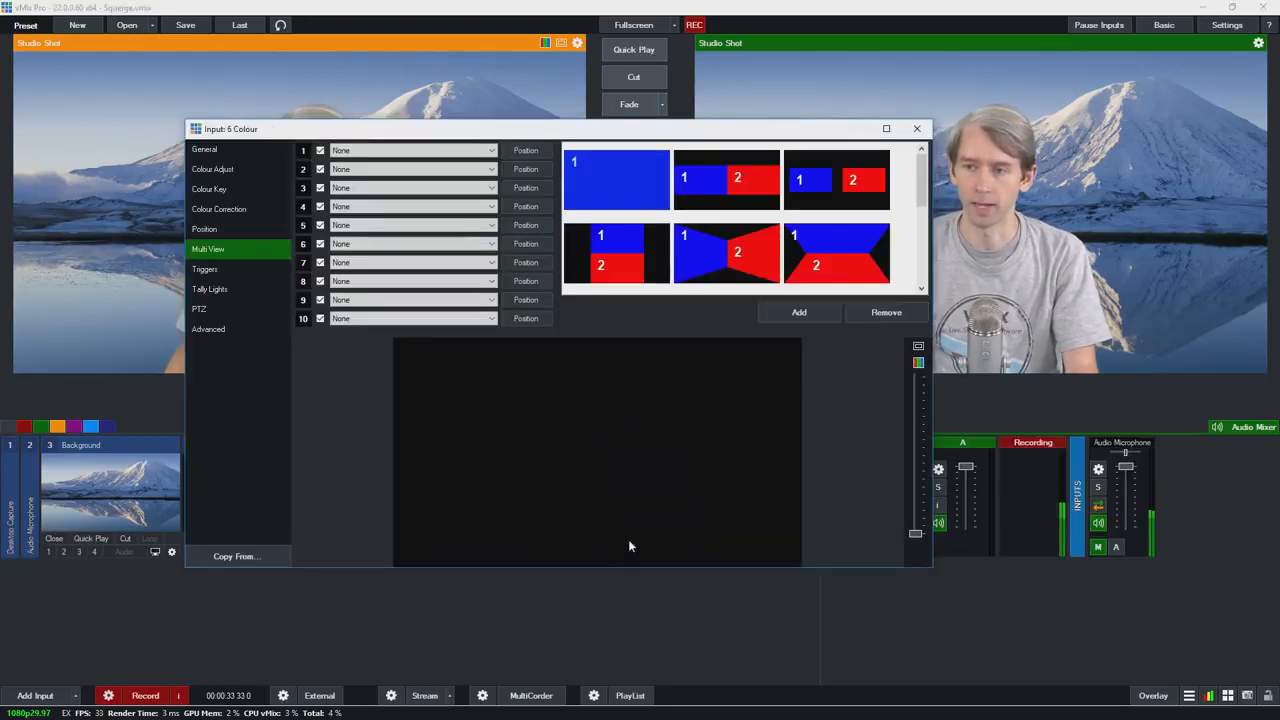
{"action": "left_click", "coordinate": [205, 149]}
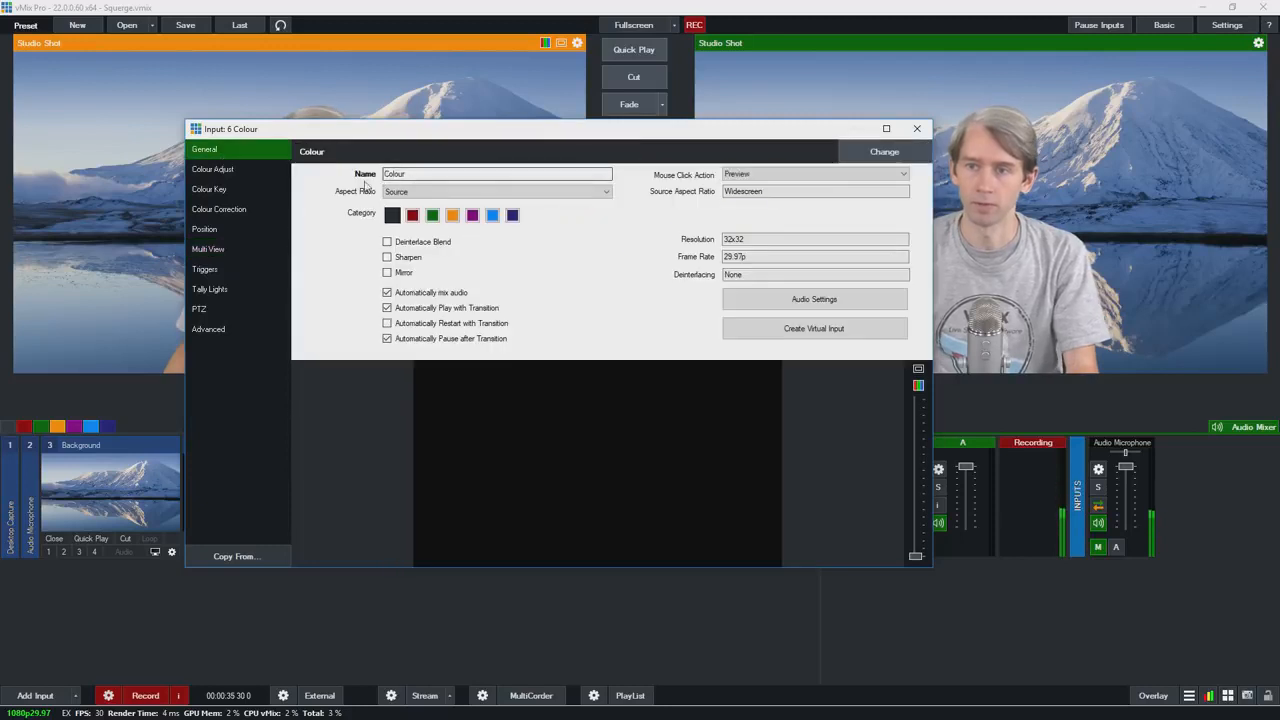
{"action": "double_click", "coordinate": [402, 177]}
{"action": "type", "text": "S"}
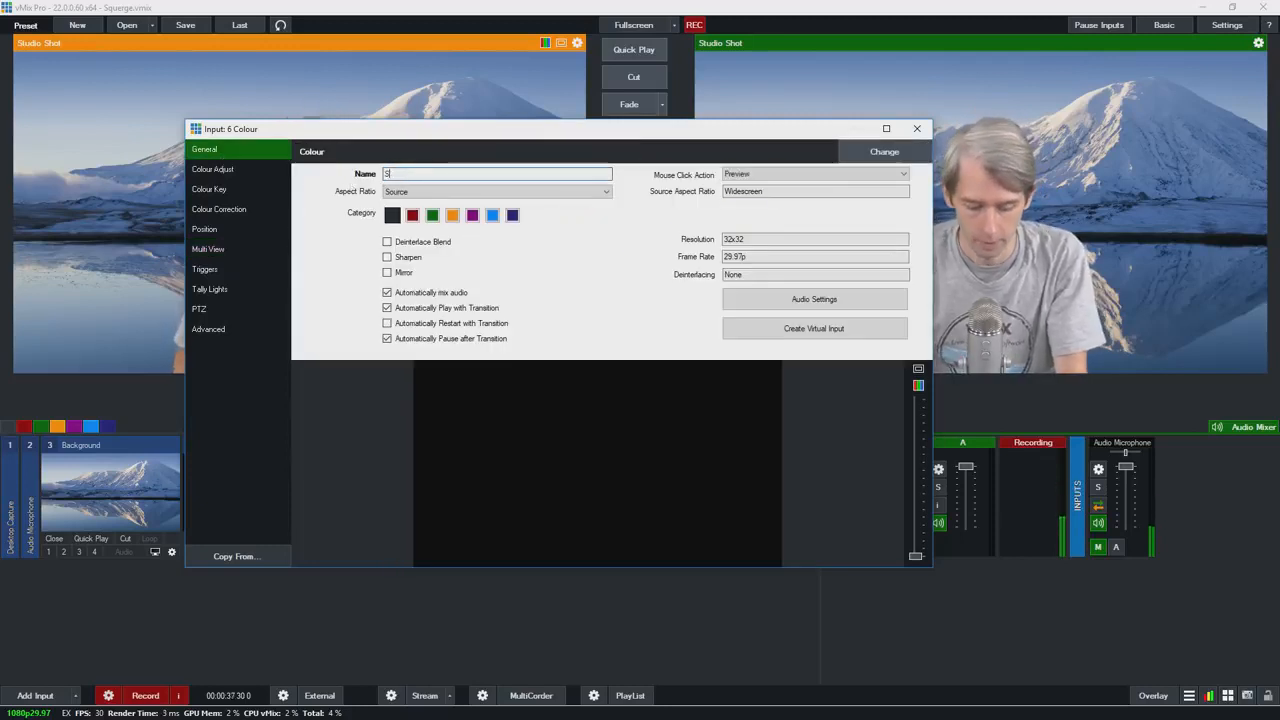
{"action": "type", "text": "querge"}
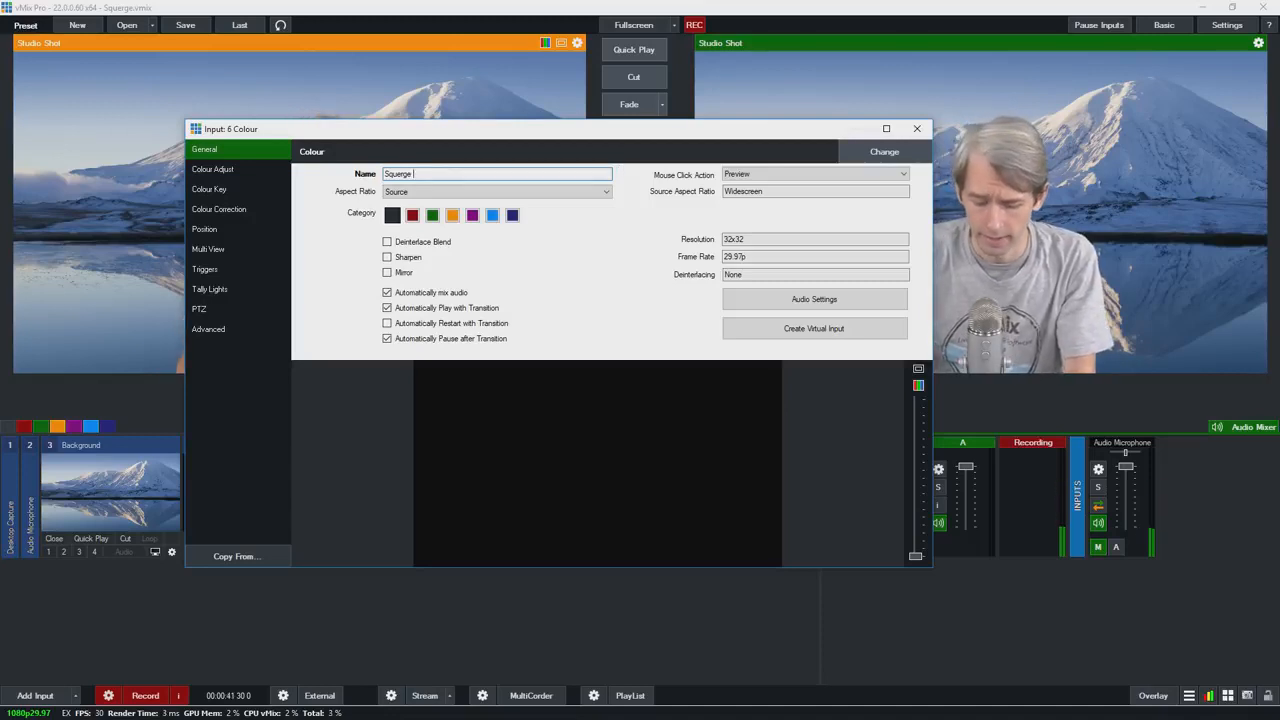
{"action": "type", "text": " Ad"}
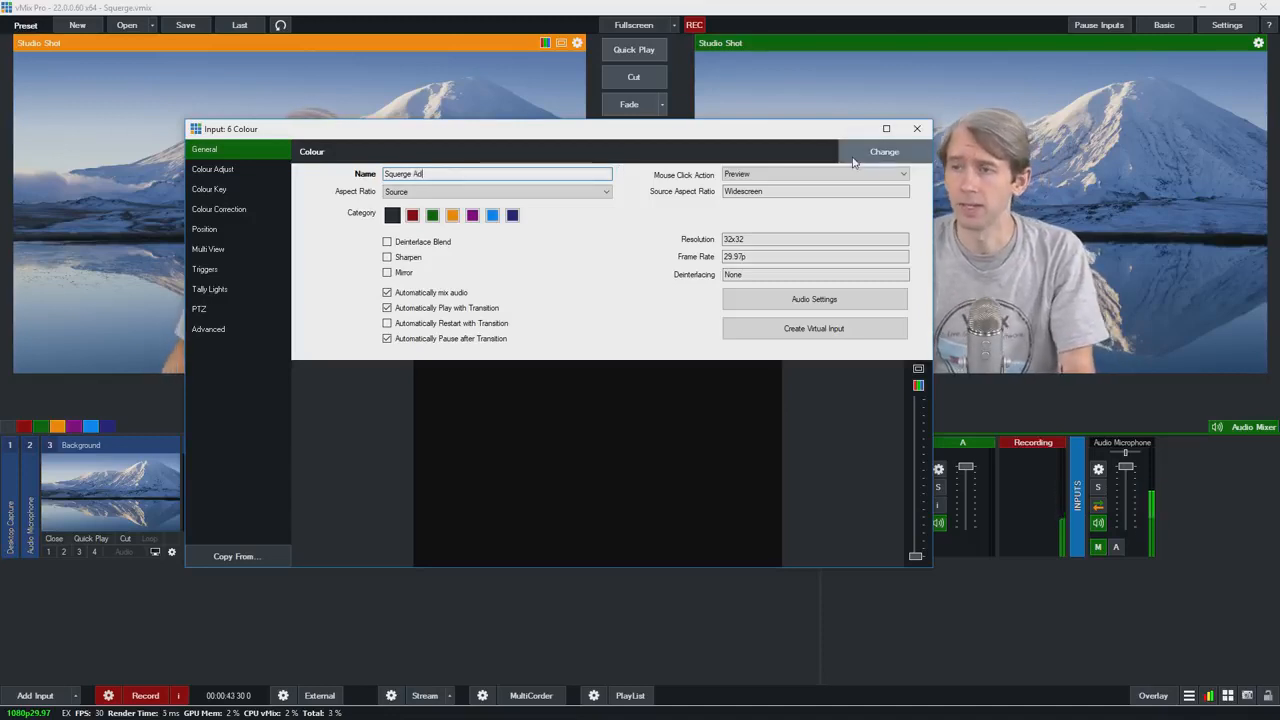
{"action": "left_click", "coordinate": [916, 130]}
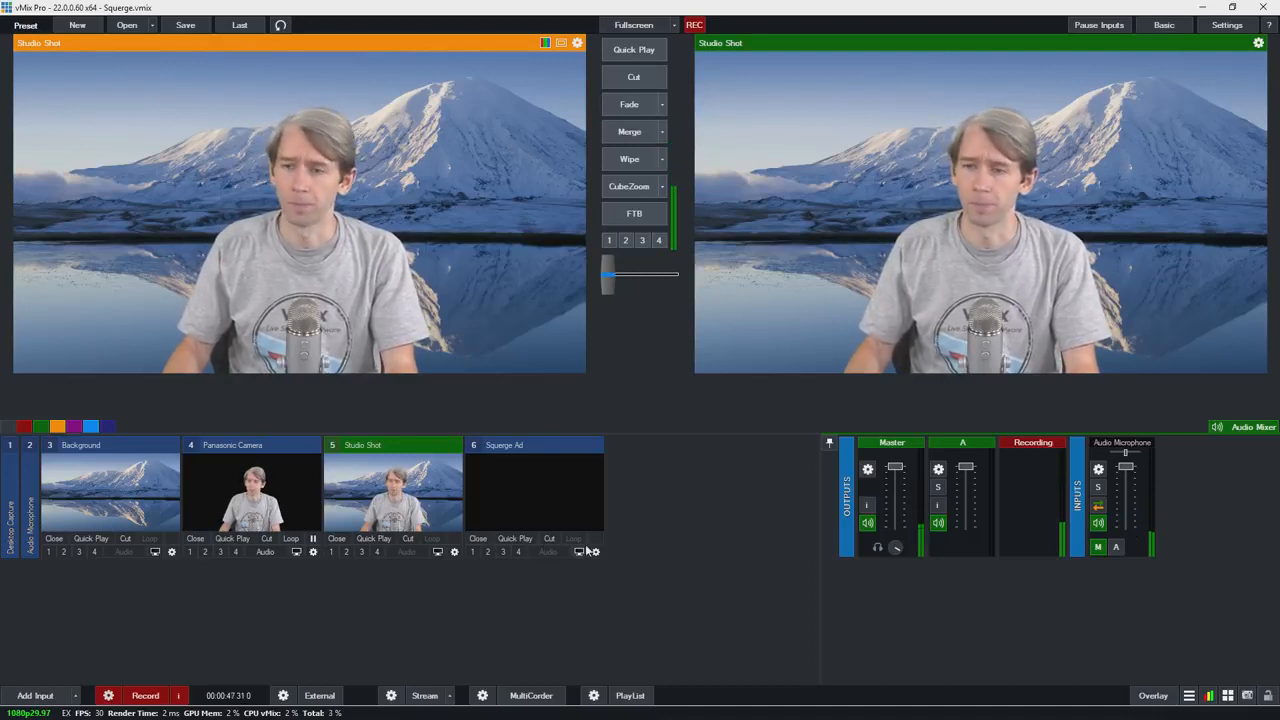
Put Squerge Ad in the preview and assign Studio Shot to its third multi-view layer
{"action": "double_click", "coordinate": [557, 511]}
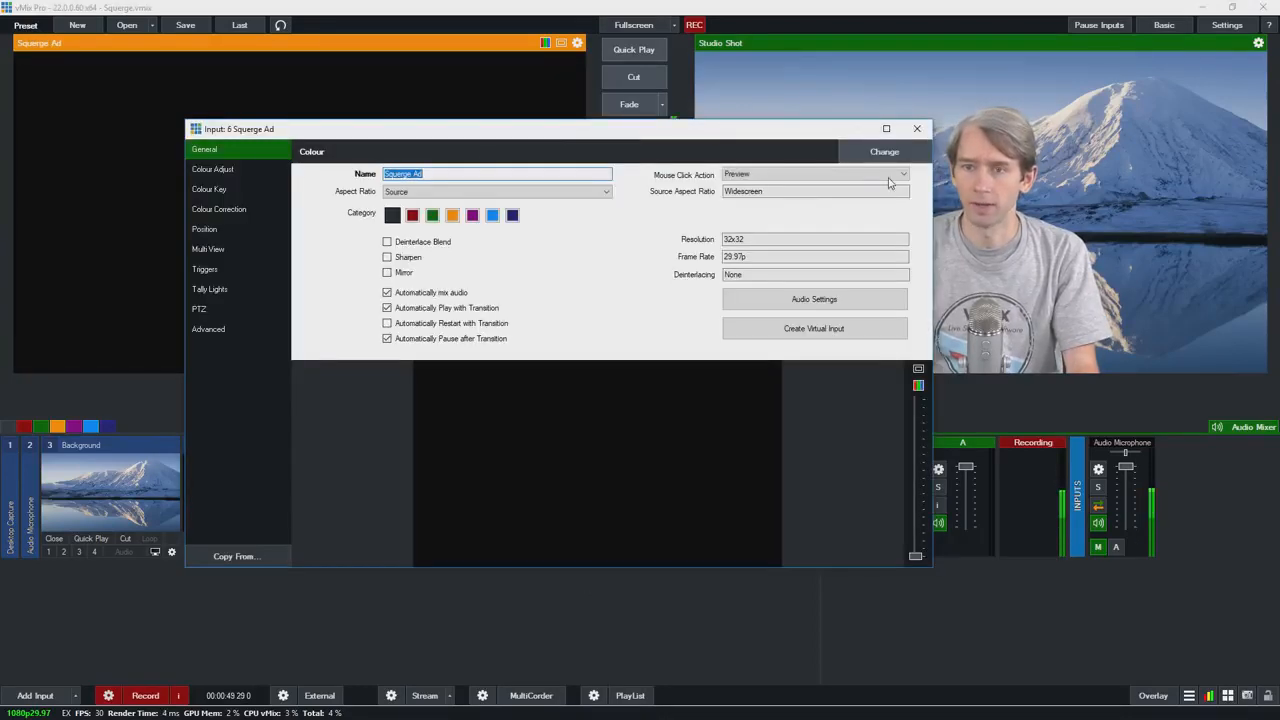
{"action": "left_click", "coordinate": [916, 129]}
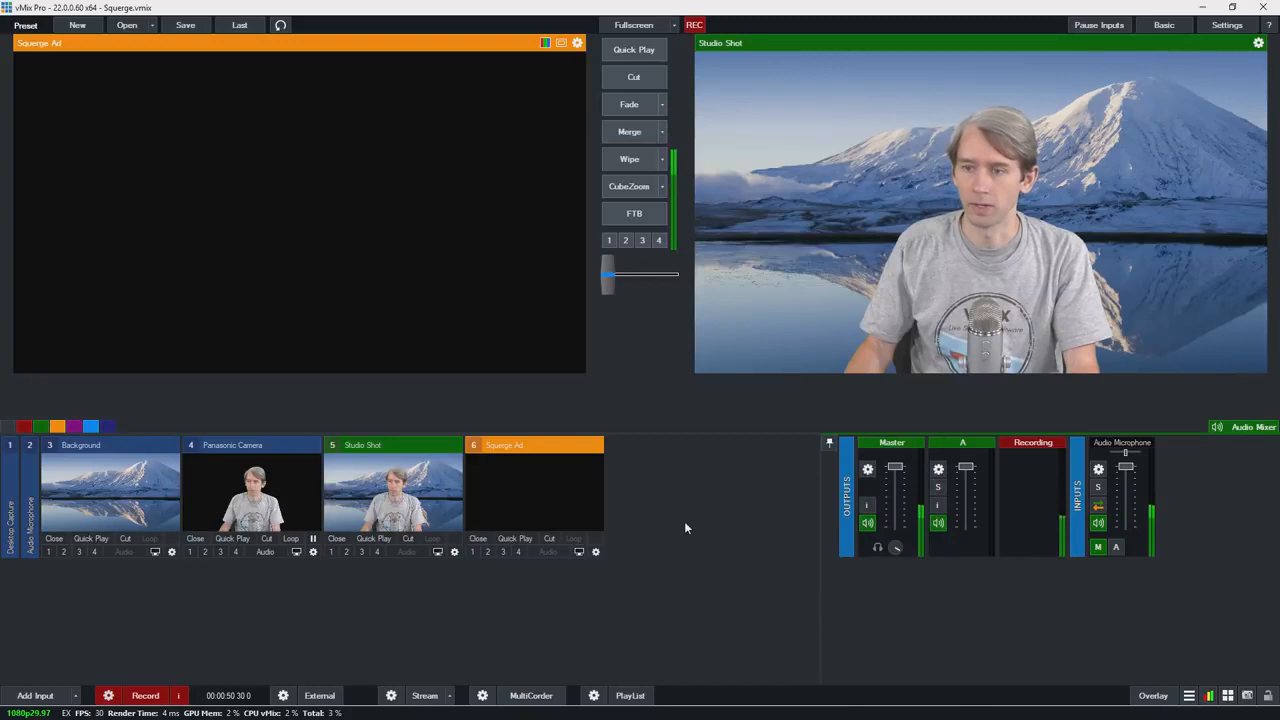
{"action": "left_click", "coordinate": [595, 551]}
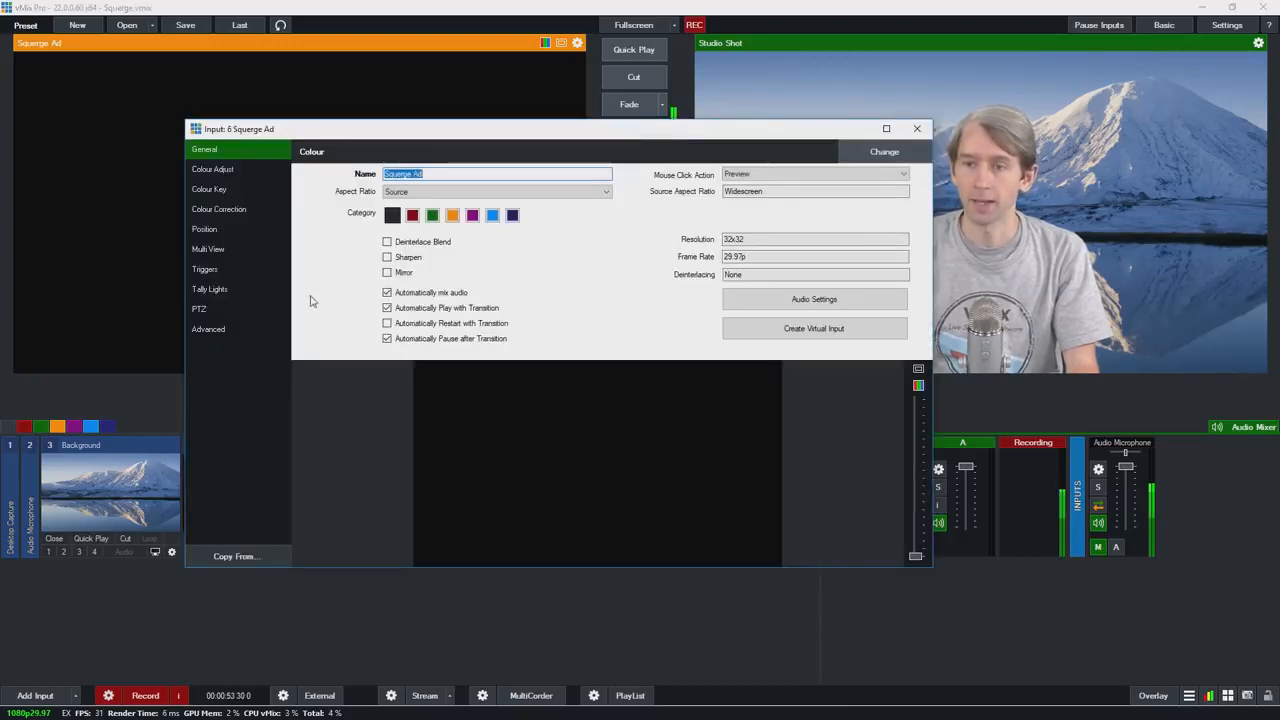
{"action": "left_click", "coordinate": [200, 249]}
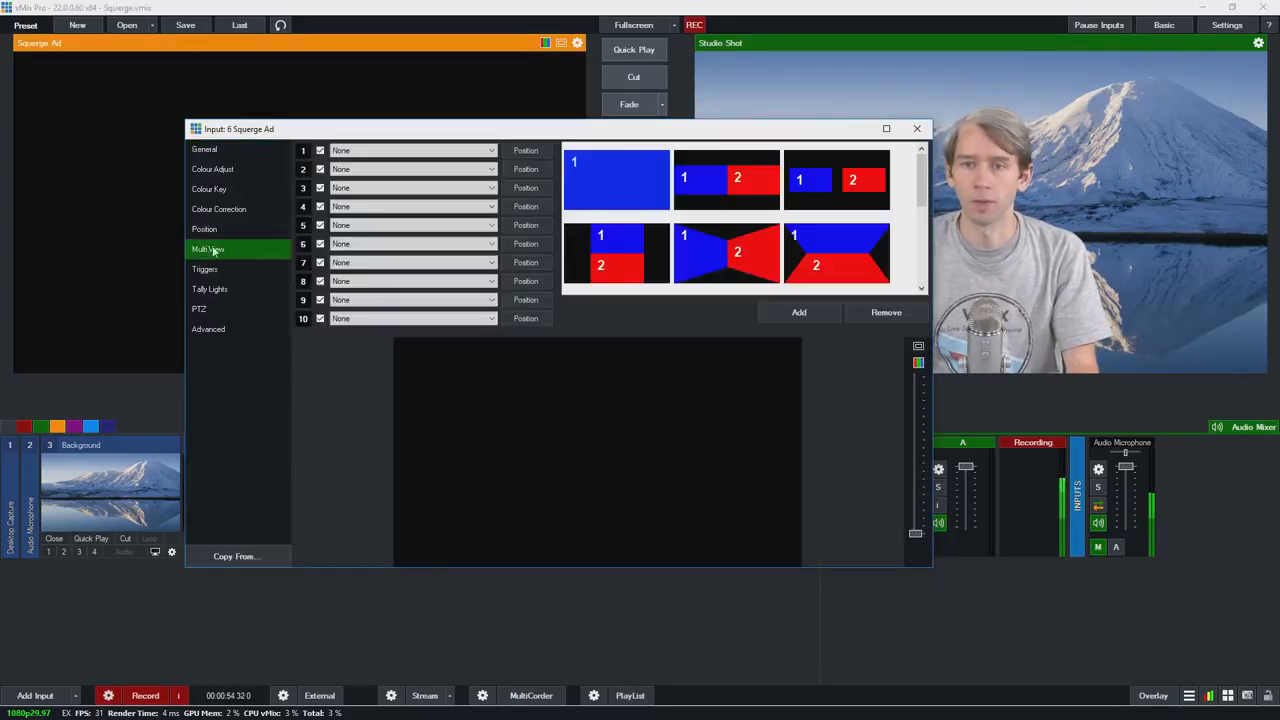
{"action": "left_click", "coordinate": [363, 188]}
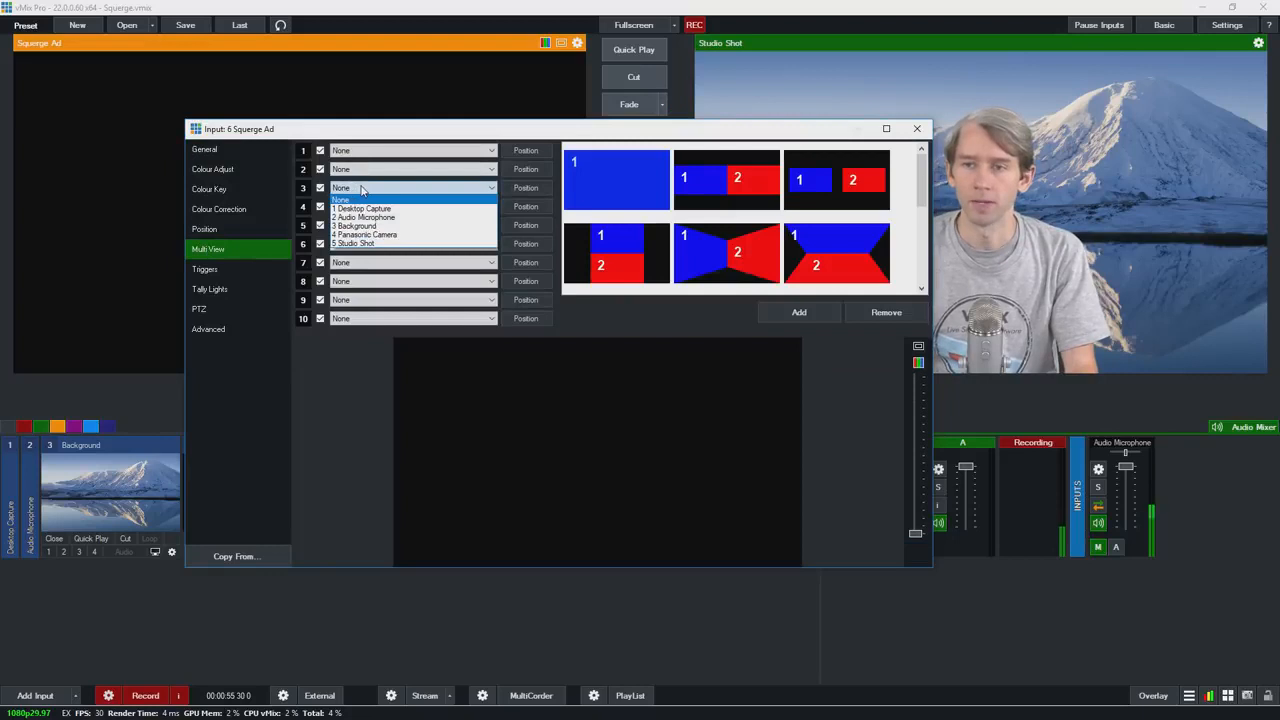
{"action": "left_click", "coordinate": [366, 244]}
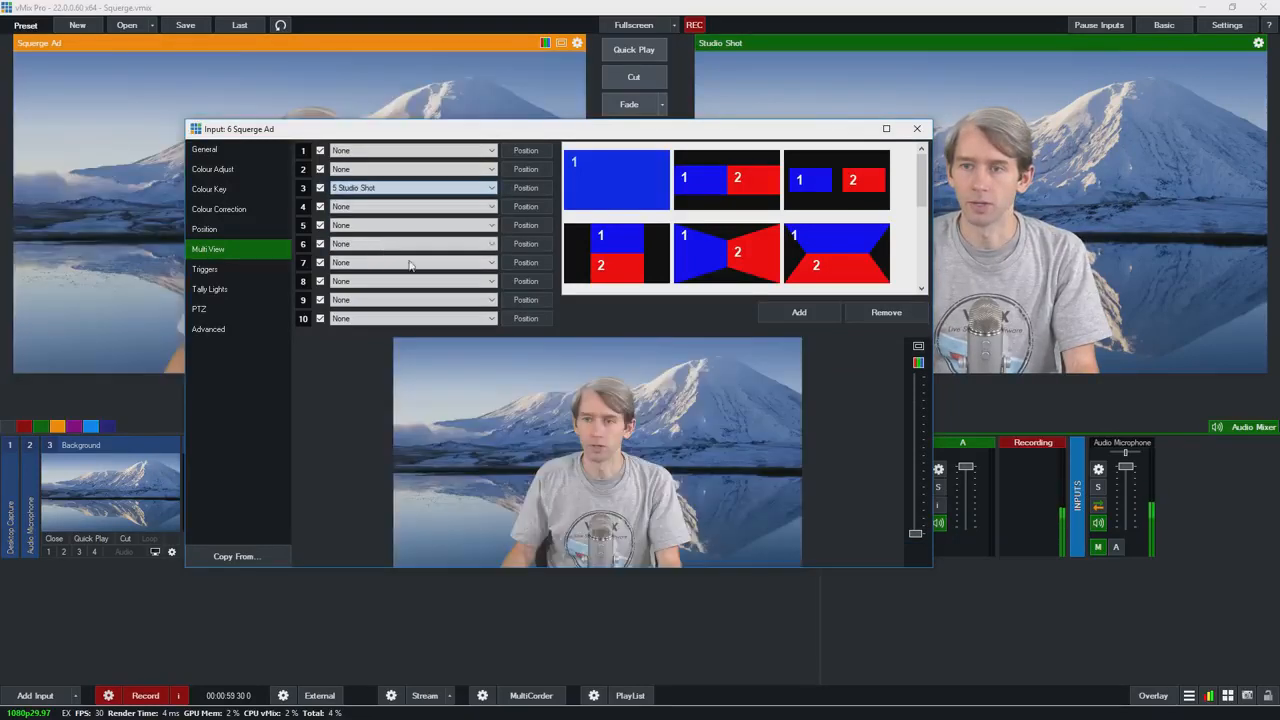
Position the Studio Shot layer of Squerge Ad with zoom 0.8, Pan X 0.2 and Pan Y 0.2
{"action": "left_click", "coordinate": [520, 190]}
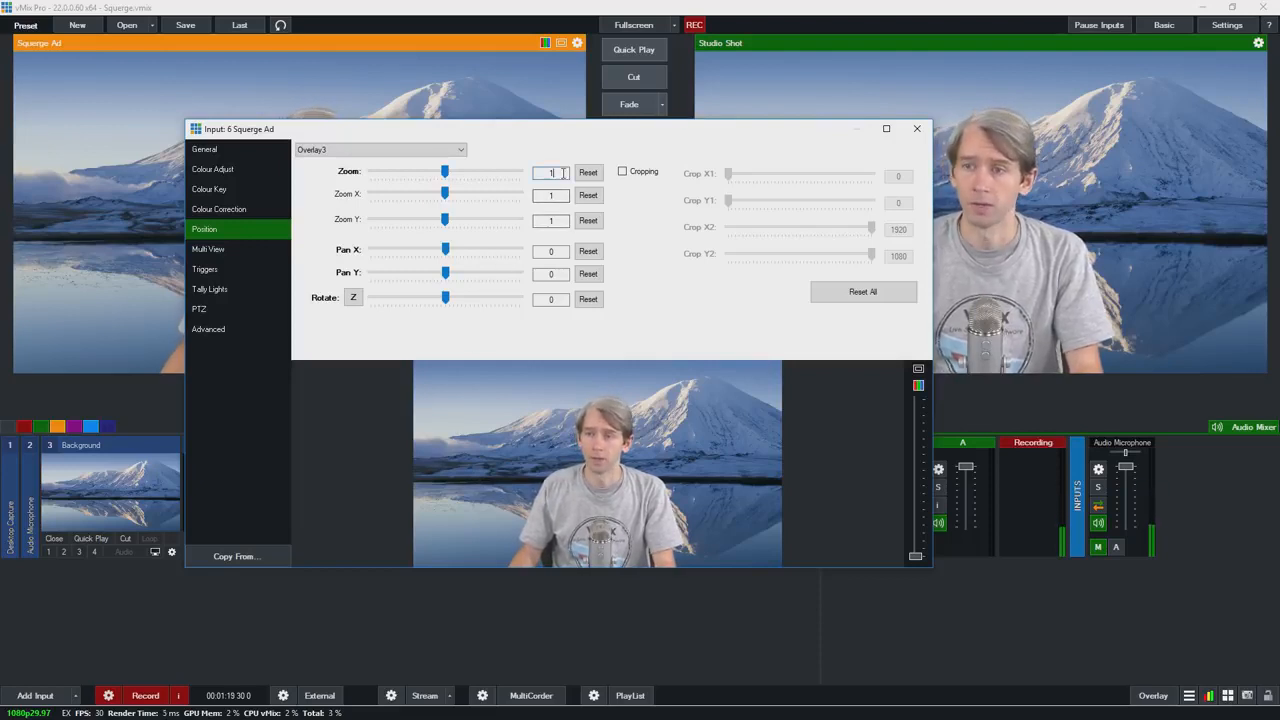
{"action": "key", "text": "BackSpace"}
{"action": "type", "text": ".8"}
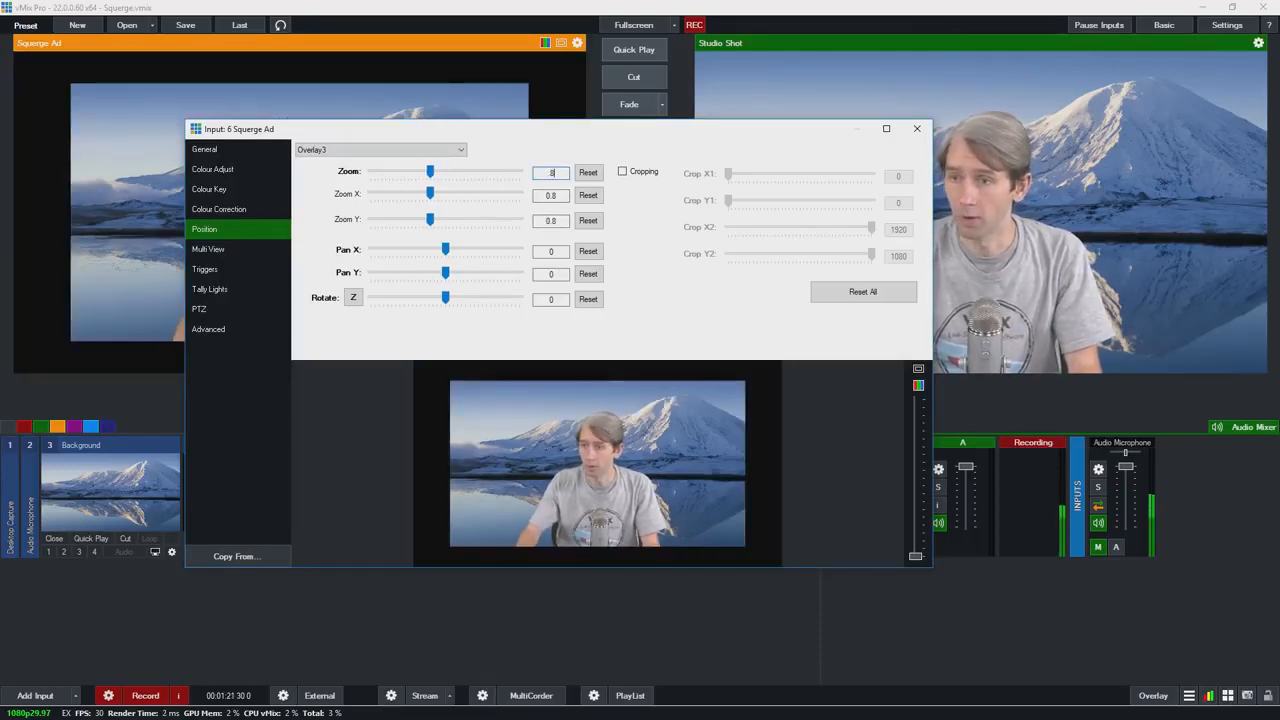
{"action": "type", "text": ".2"}
{"action": "double_click", "coordinate": [552, 276]}
{"action": "type", "text": ".2"}
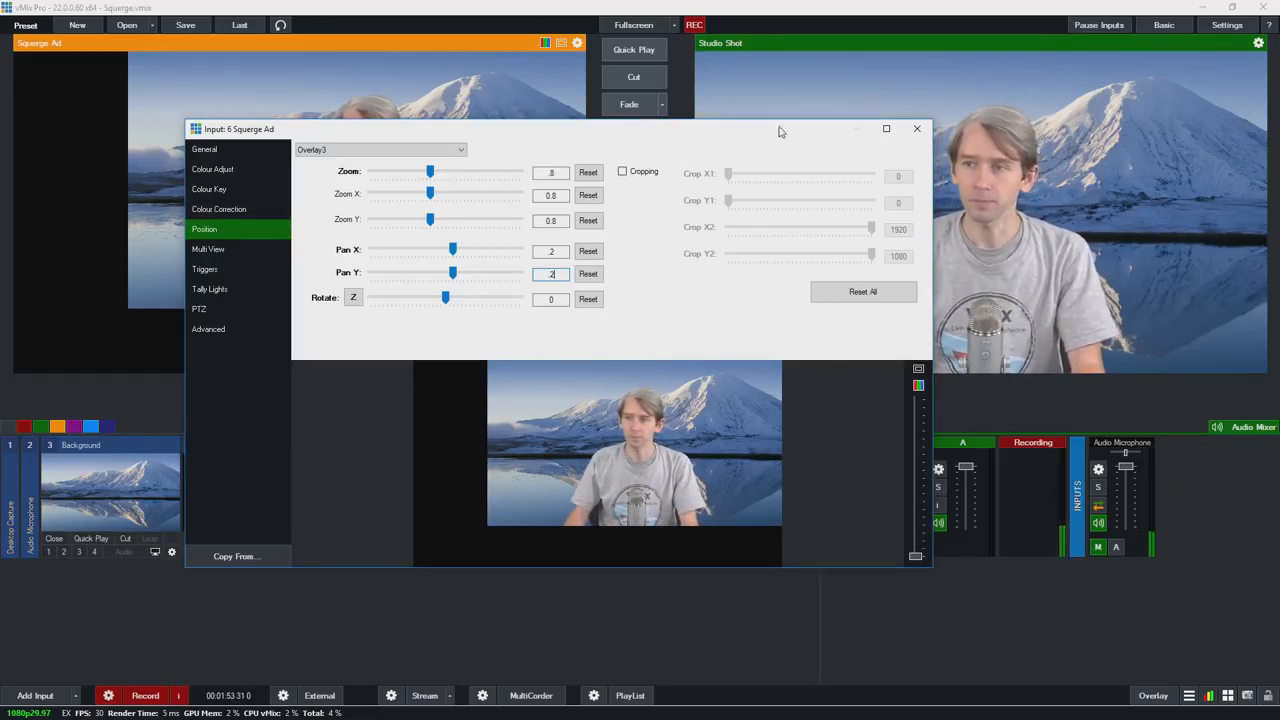
{"action": "left_click", "coordinate": [916, 129]}
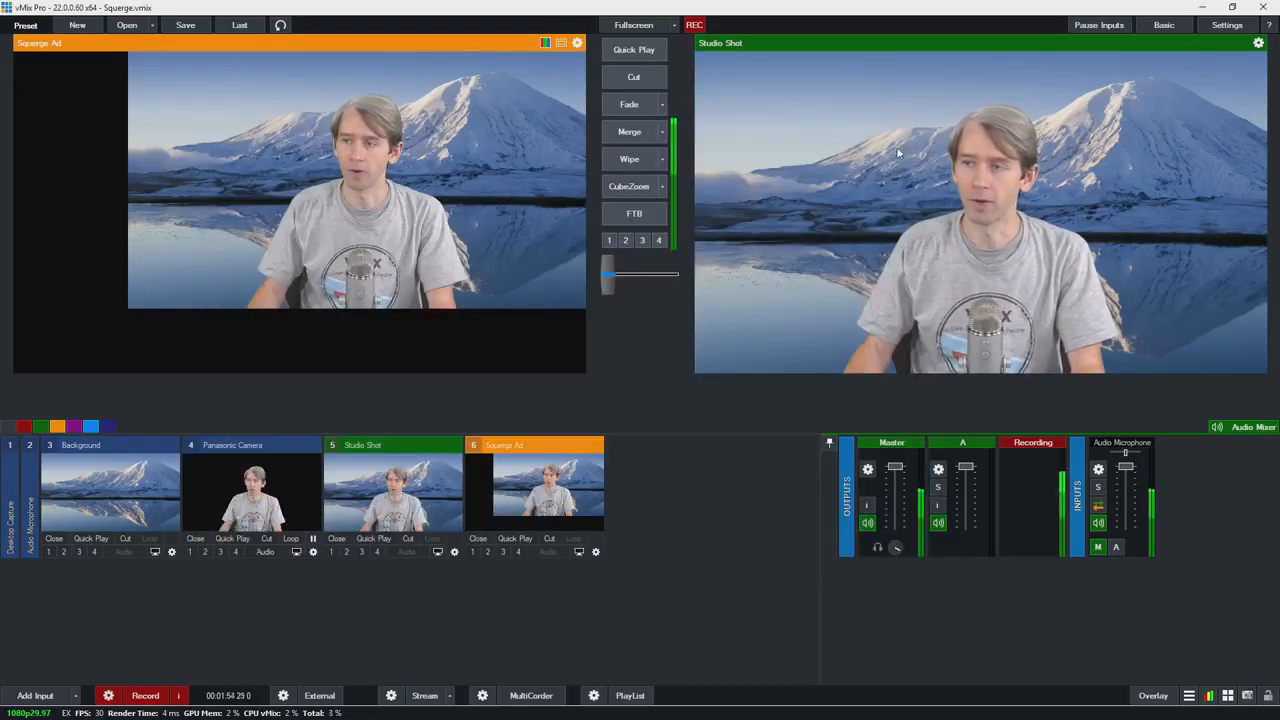
Cut Squerge Ad to the live output and create a virtual input from it
{"action": "left_click", "coordinate": [551, 539]}
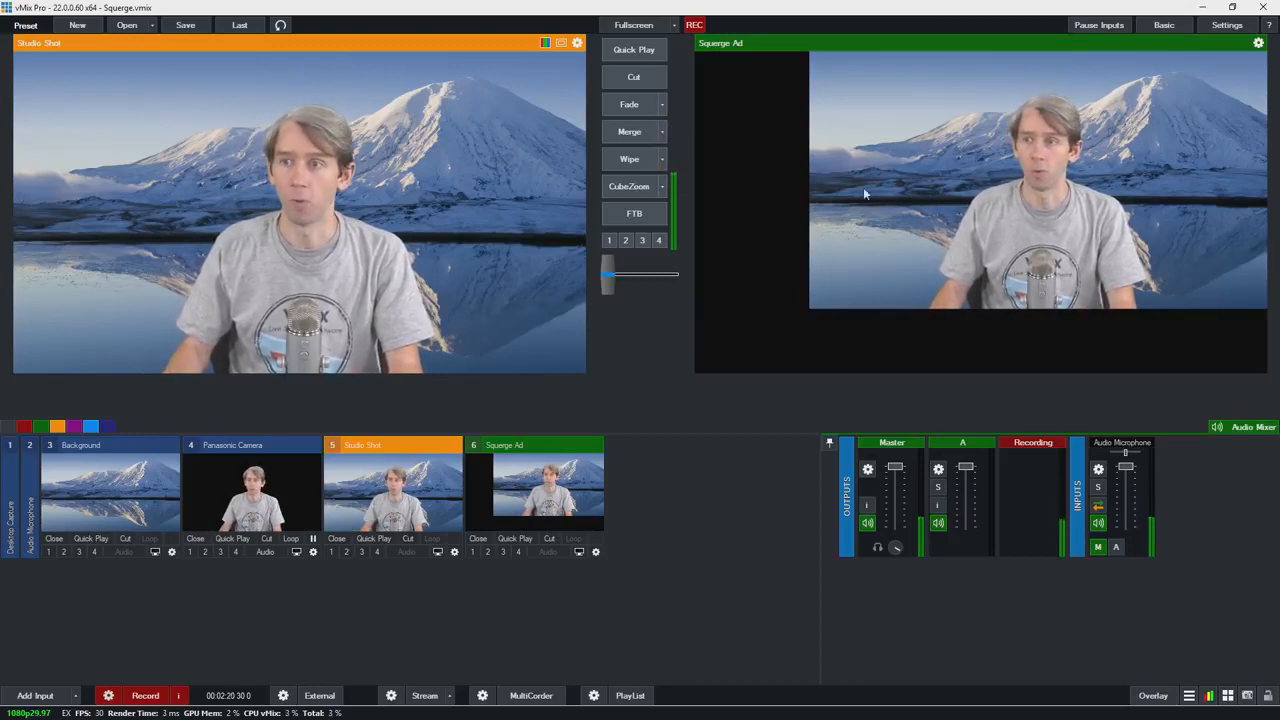
{"action": "left_click", "coordinate": [596, 553]}
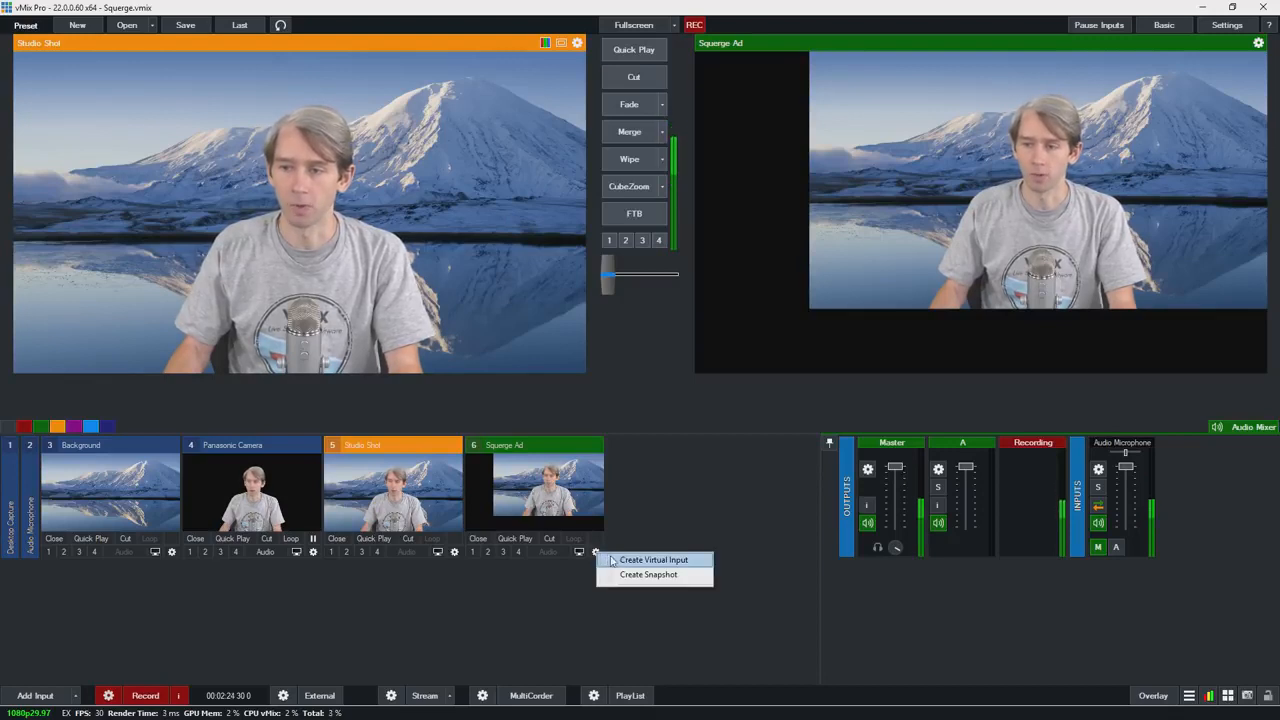
{"action": "left_click", "coordinate": [659, 561]}
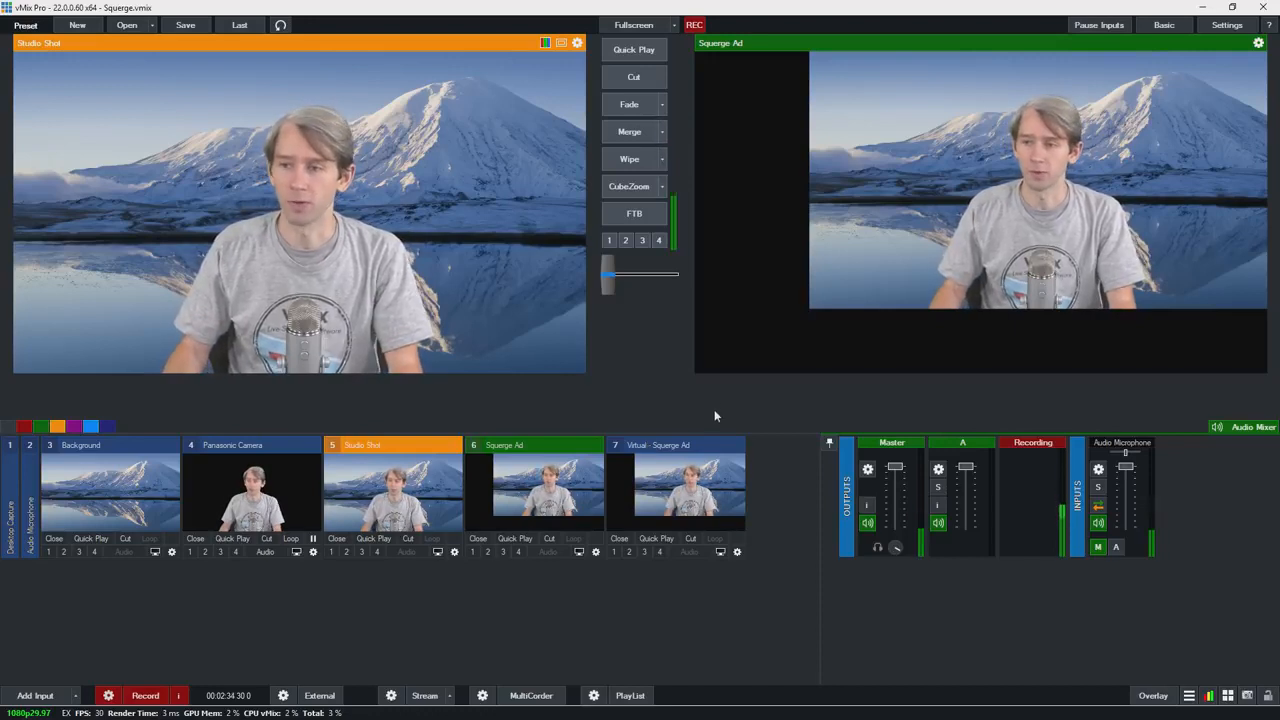
Set the virtual input's Main position to zoom 1.25, Pan X -0.25 and Pan Y -0.25
{"action": "left_click", "coordinate": [737, 553]}
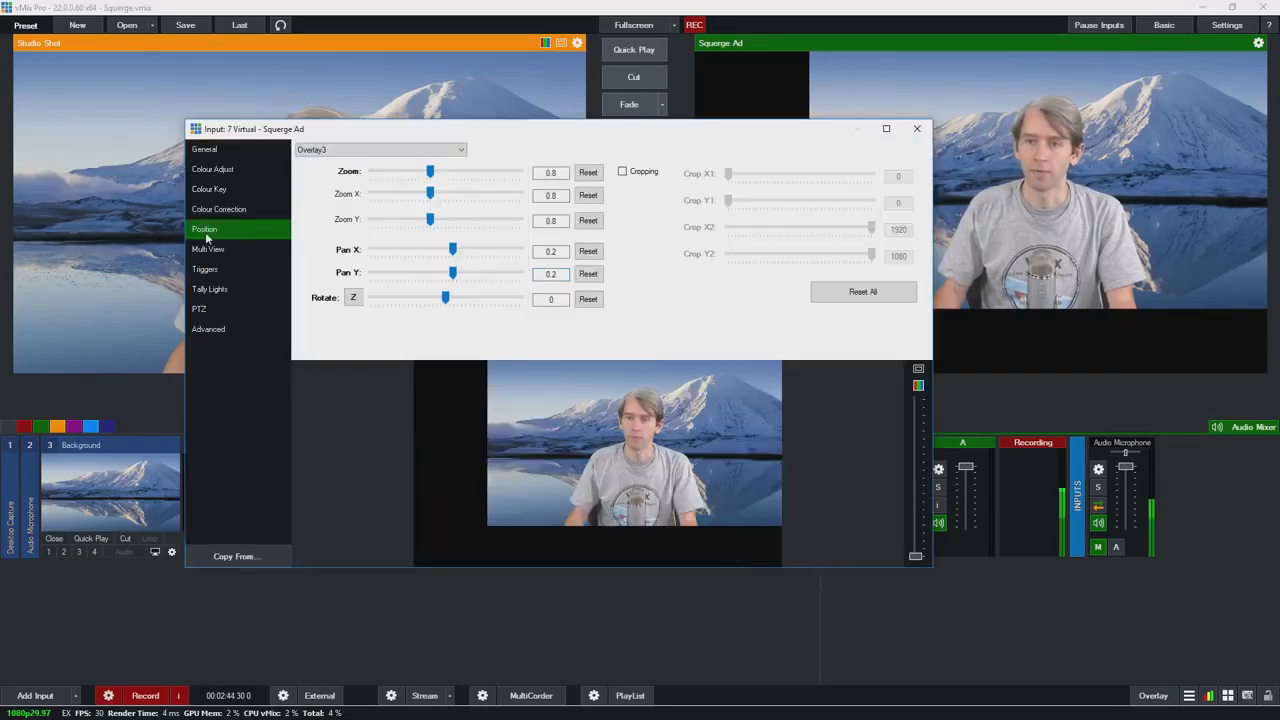
{"action": "left_click", "coordinate": [349, 149]}
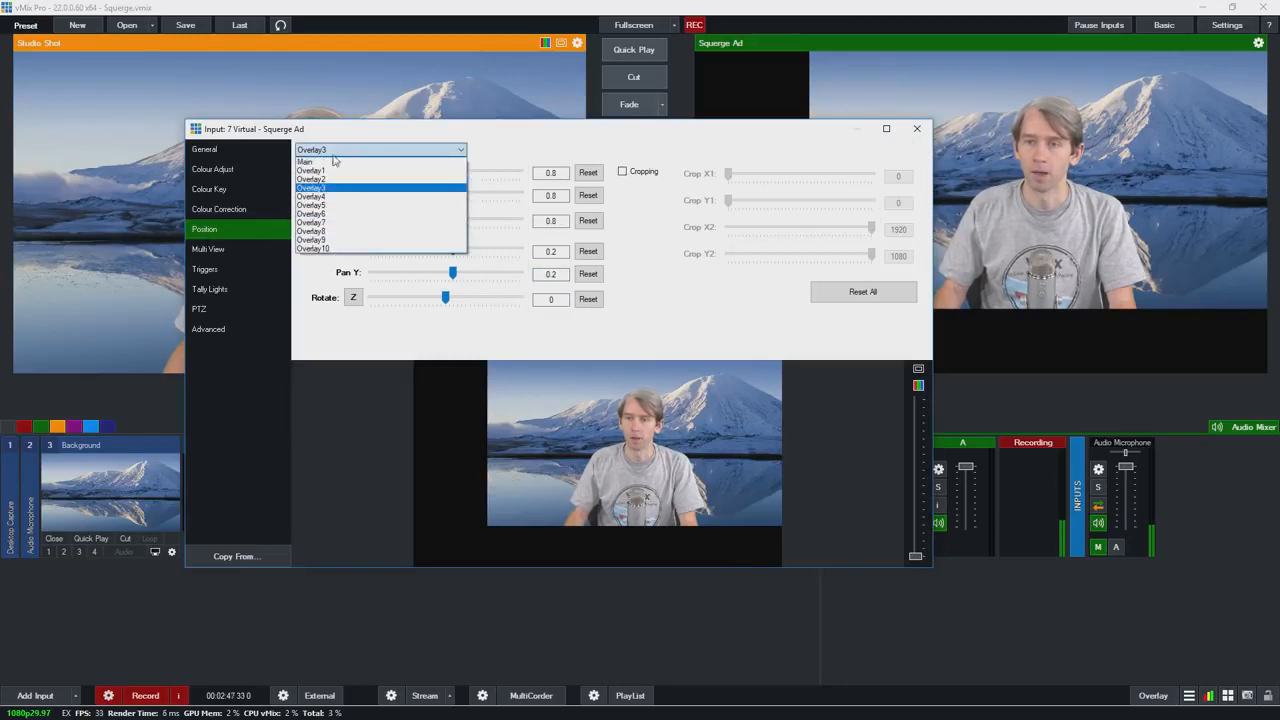
{"action": "left_click", "coordinate": [325, 162]}
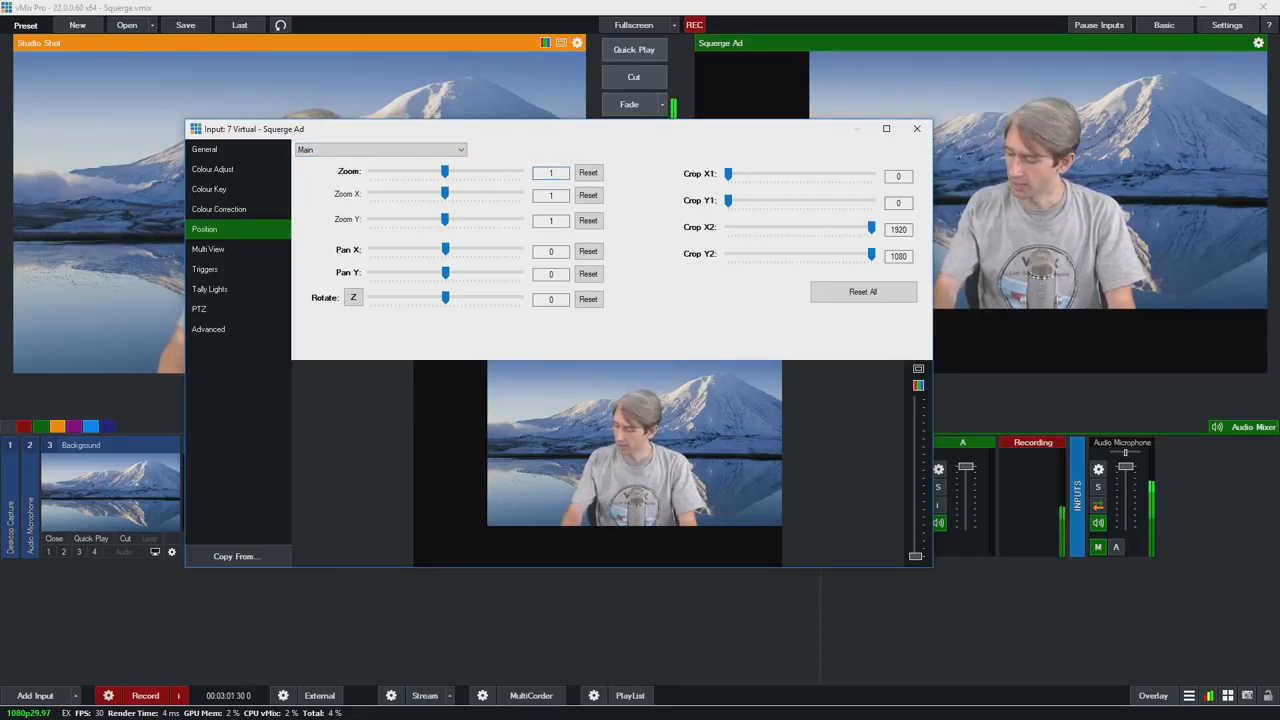
{"action": "type", "text": ".25"}
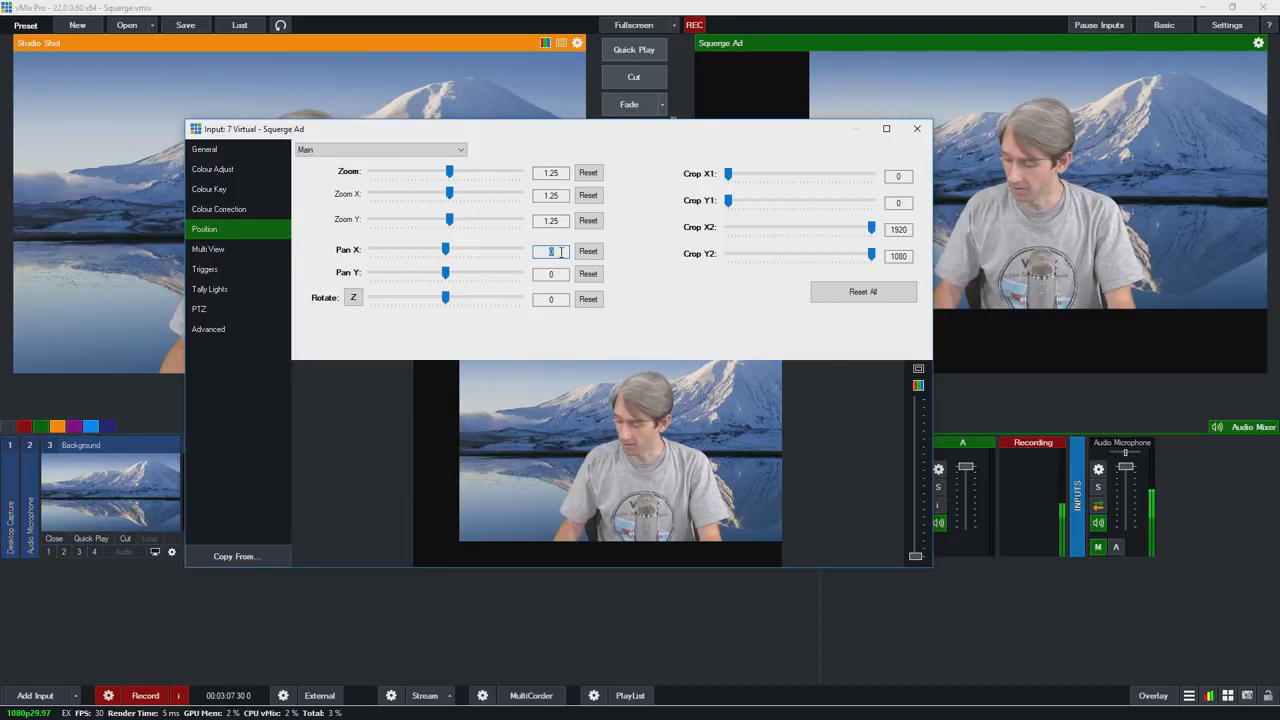
{"action": "type", "text": "-.25"}
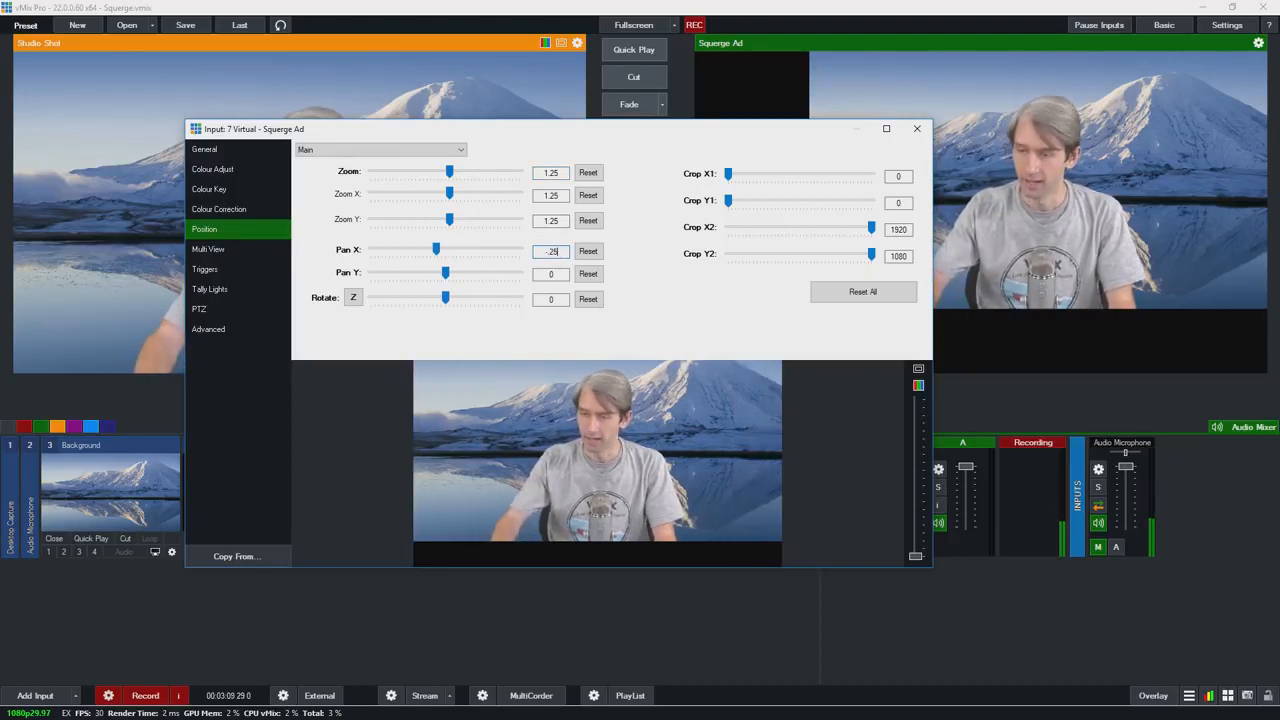
{"action": "left_click", "coordinate": [543, 274]}
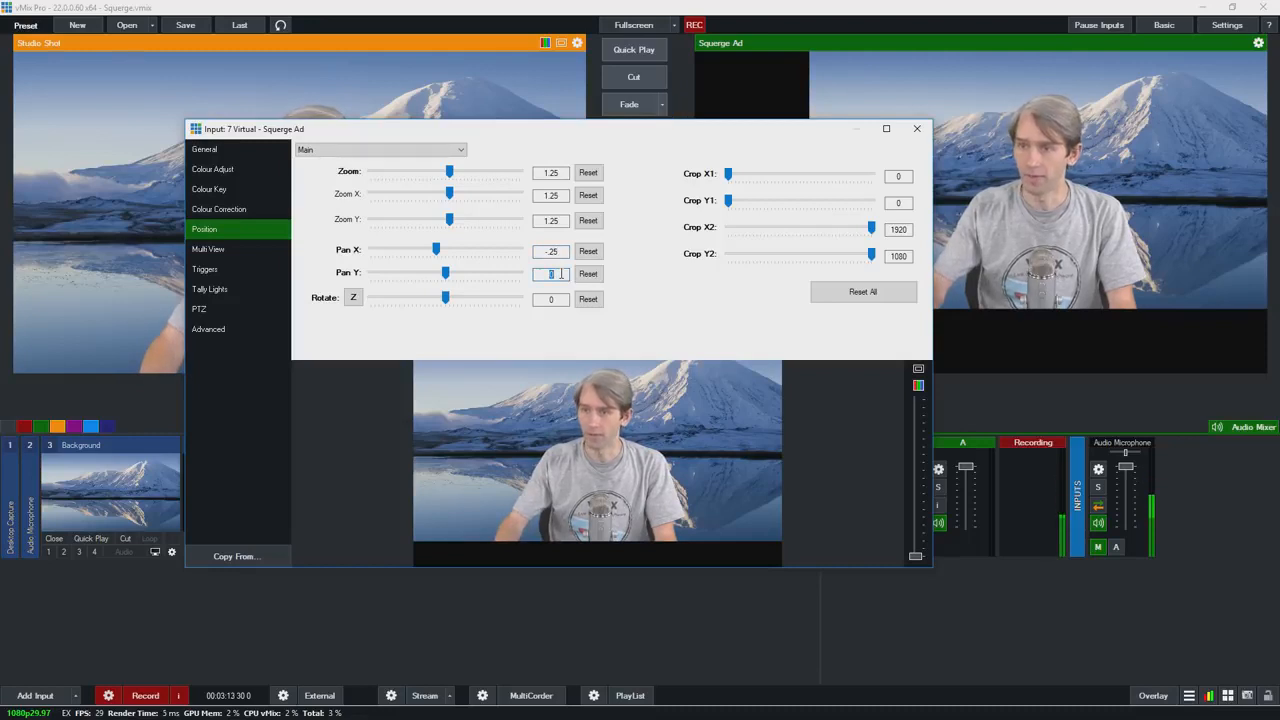
{"action": "type", "text": "-.25"}
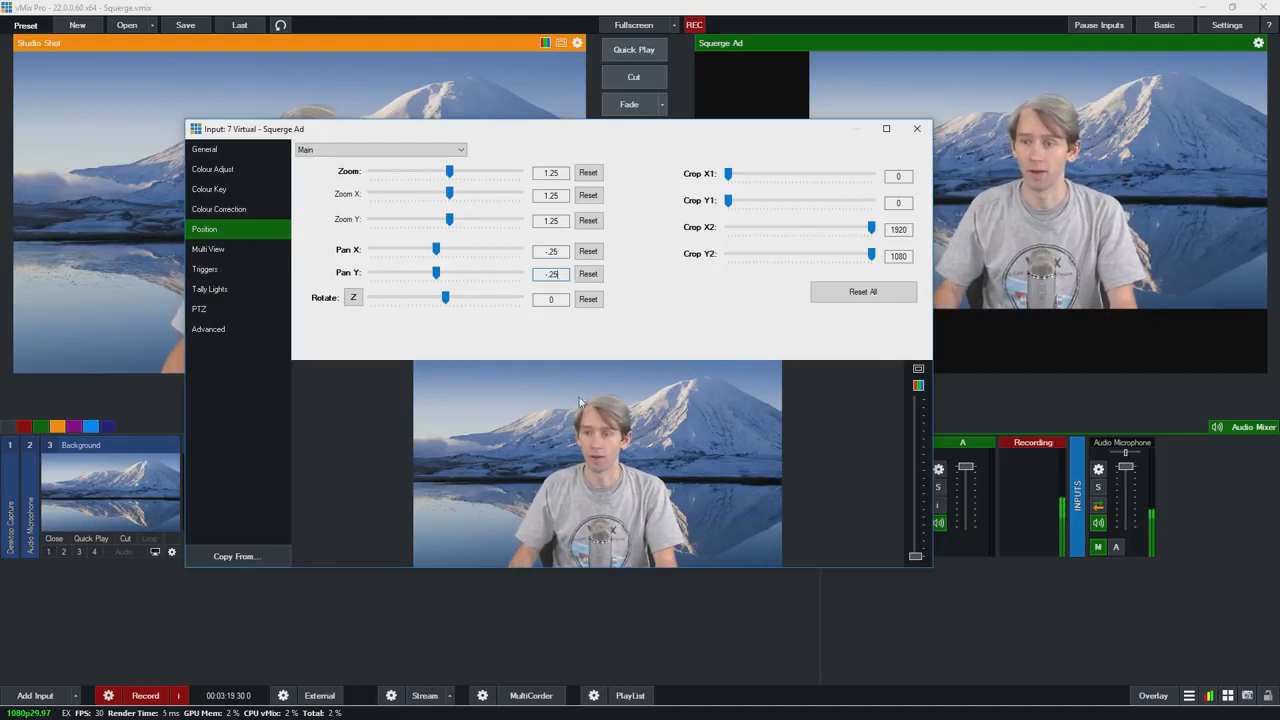
Rename the virtual input as Squerge Full Screen
{"action": "left_click", "coordinate": [210, 149]}
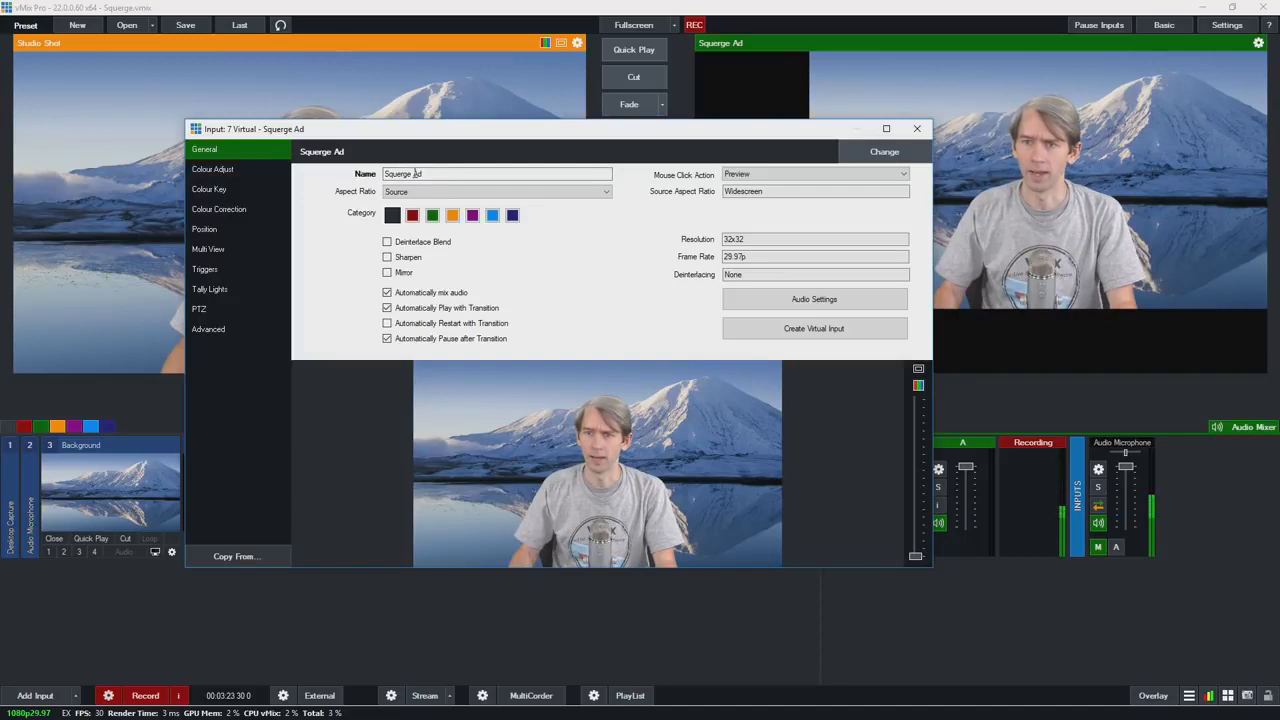
{"action": "type", "text": "Full"}
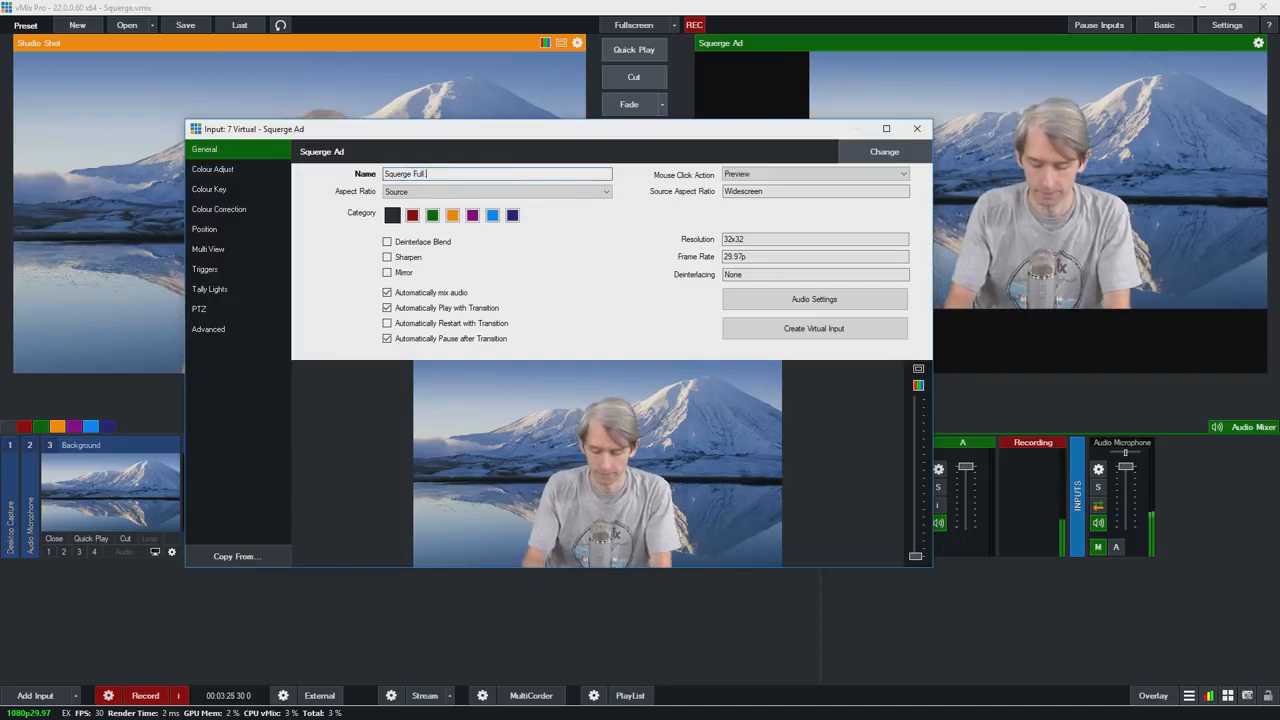
{"action": "type", "text": " Screen"}
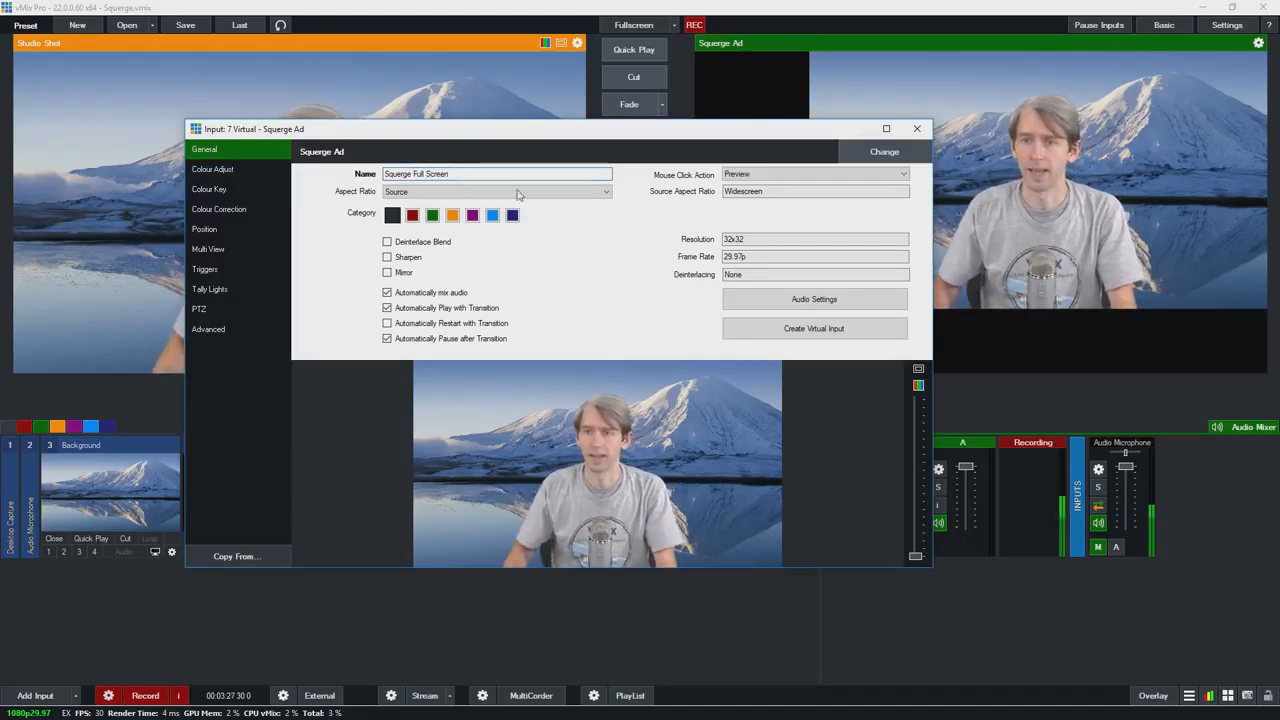
{"action": "left_click", "coordinate": [916, 128]}
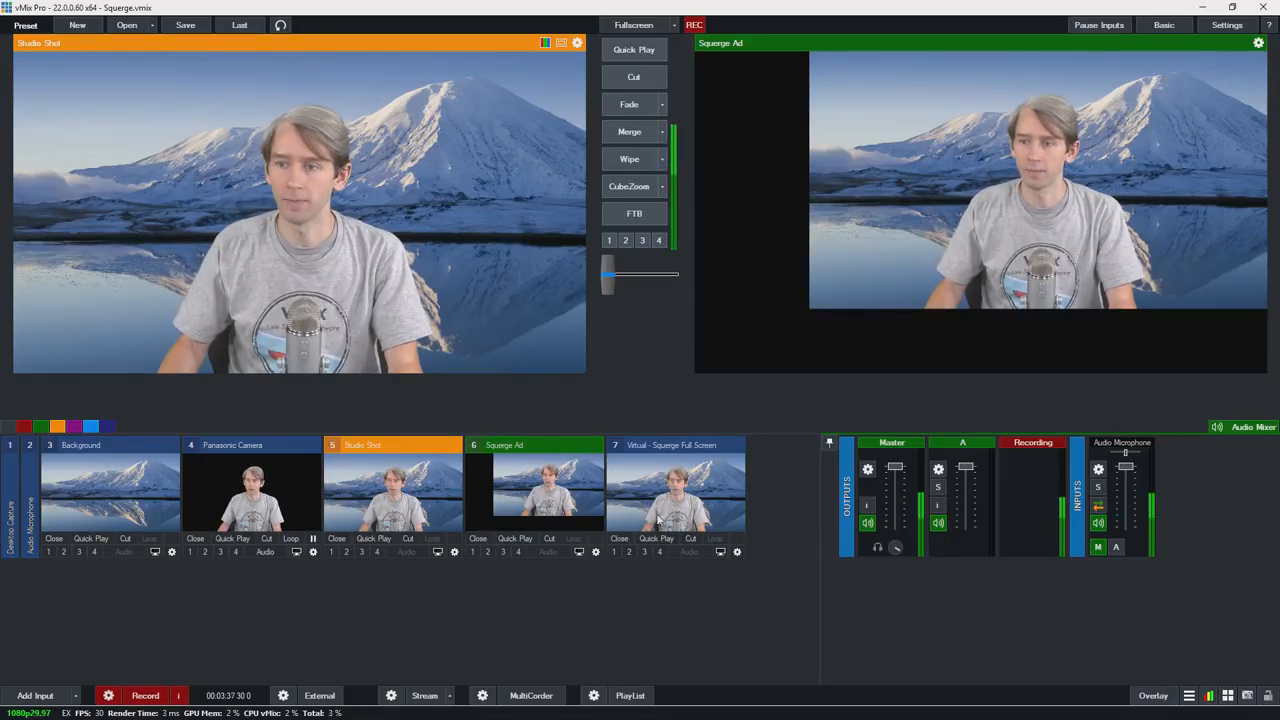
Cut Squerge Full Screen to the live output, preview Studio Shot, and cut repeatedly between the two to compare their framing
{"action": "left_click", "coordinate": [690, 538]}
{"action": "left_click", "coordinate": [393, 488]}
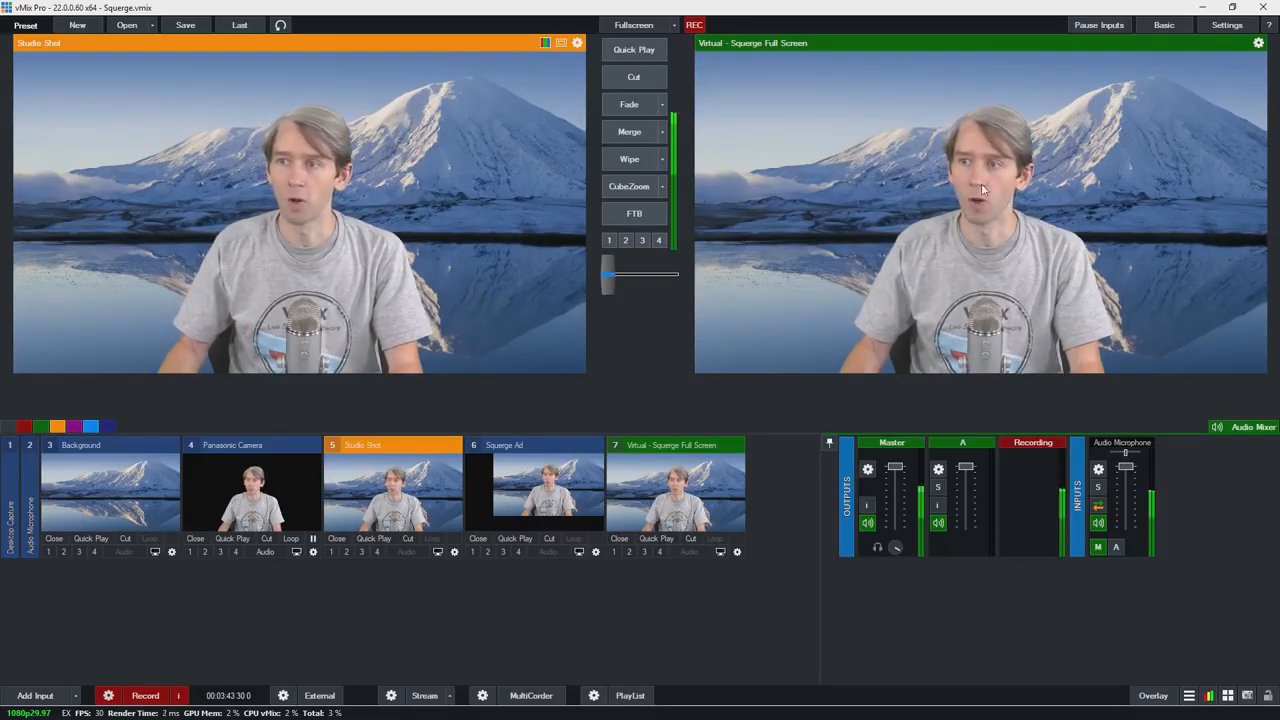
{"action": "left_click", "coordinate": [638, 81]}
{"action": "left_click", "coordinate": [638, 81]}
{"action": "left_click", "coordinate": [638, 81]}
{"action": "left_click", "coordinate": [638, 81]}
{"action": "left_click", "coordinate": [638, 81]}
{"action": "left_click", "coordinate": [638, 81]}
{"action": "left_click", "coordinate": [638, 81]}
{"action": "left_click", "coordinate": [638, 81]}
{"action": "left_click", "coordinate": [638, 81]}
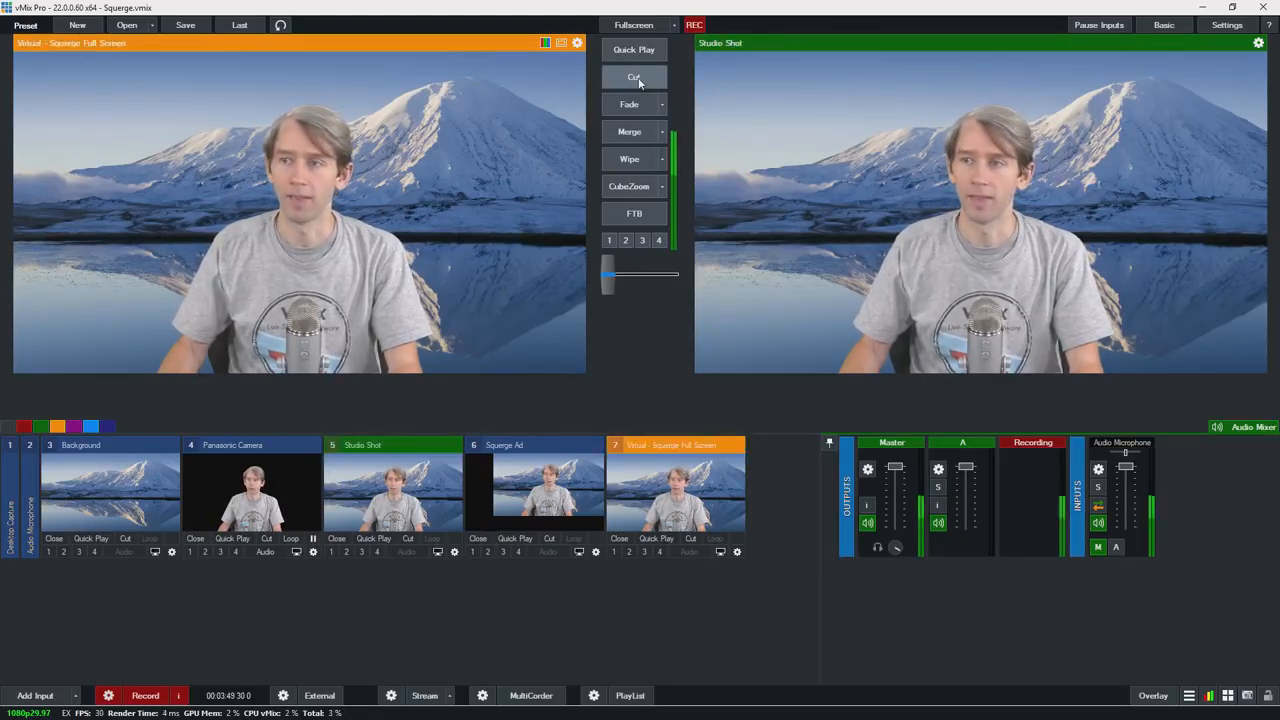
{"action": "left_click", "coordinate": [638, 81]}
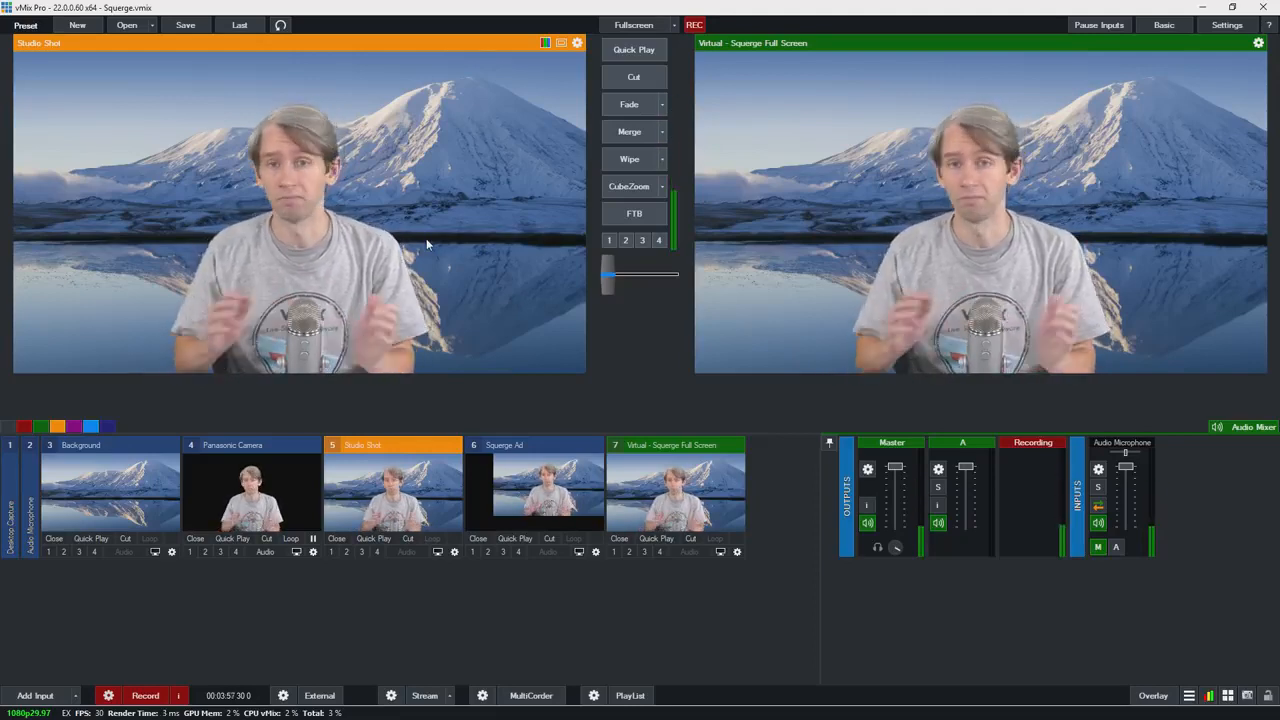
Preview Squerge Ad and run Merge transitions back and forth between Squerge Full Screen and Squerge Ad, ending with Squerge Ad live
{"action": "left_click", "coordinate": [579, 487]}
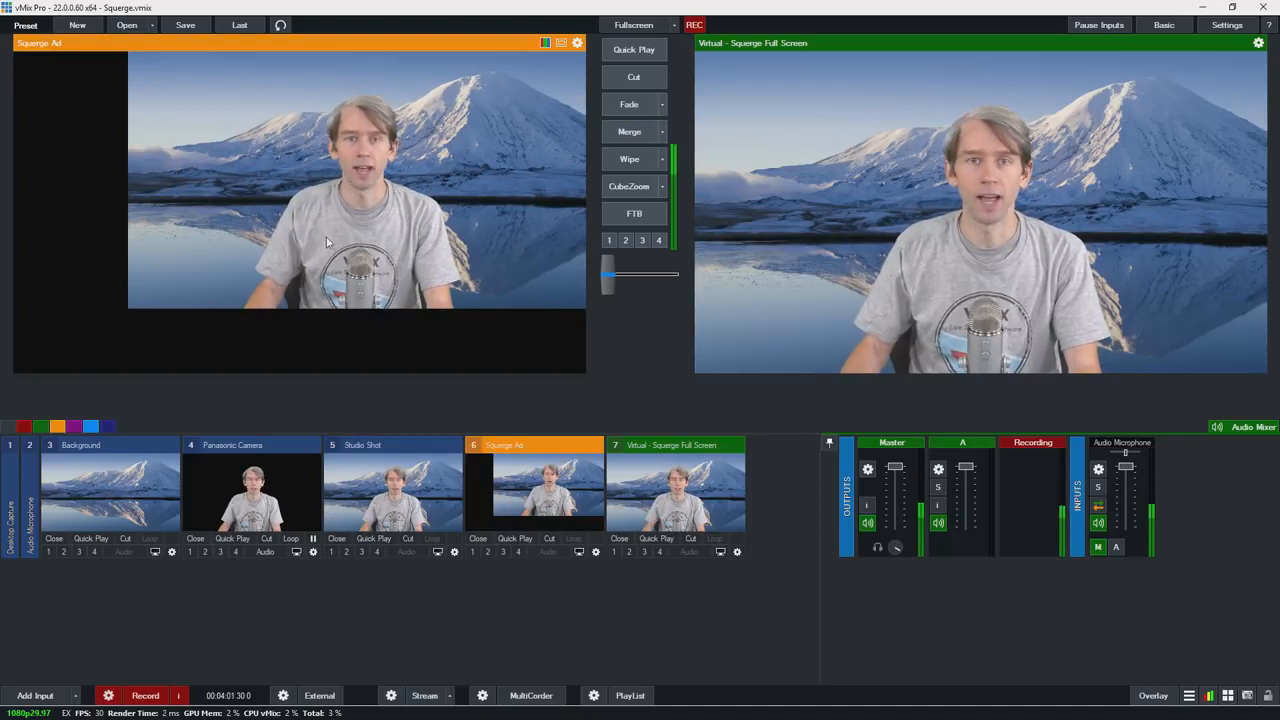
{"action": "left_click", "coordinate": [629, 136]}
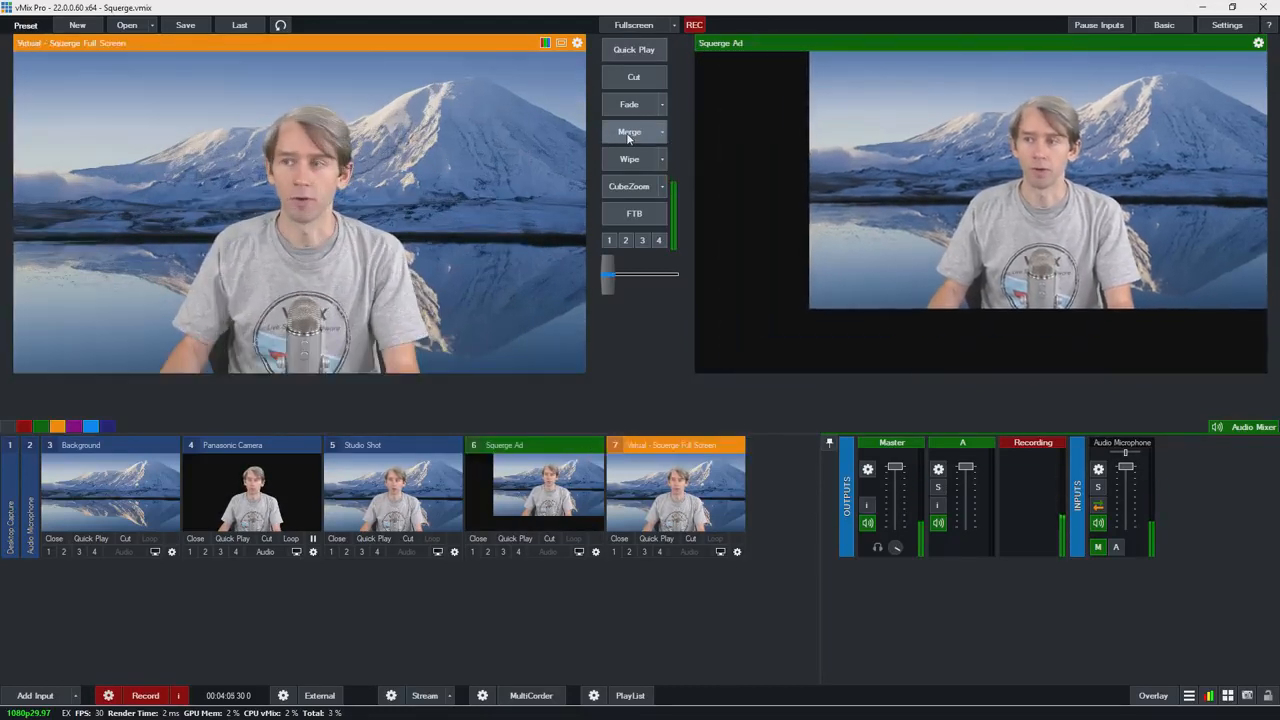
{"action": "left_click", "coordinate": [628, 136]}
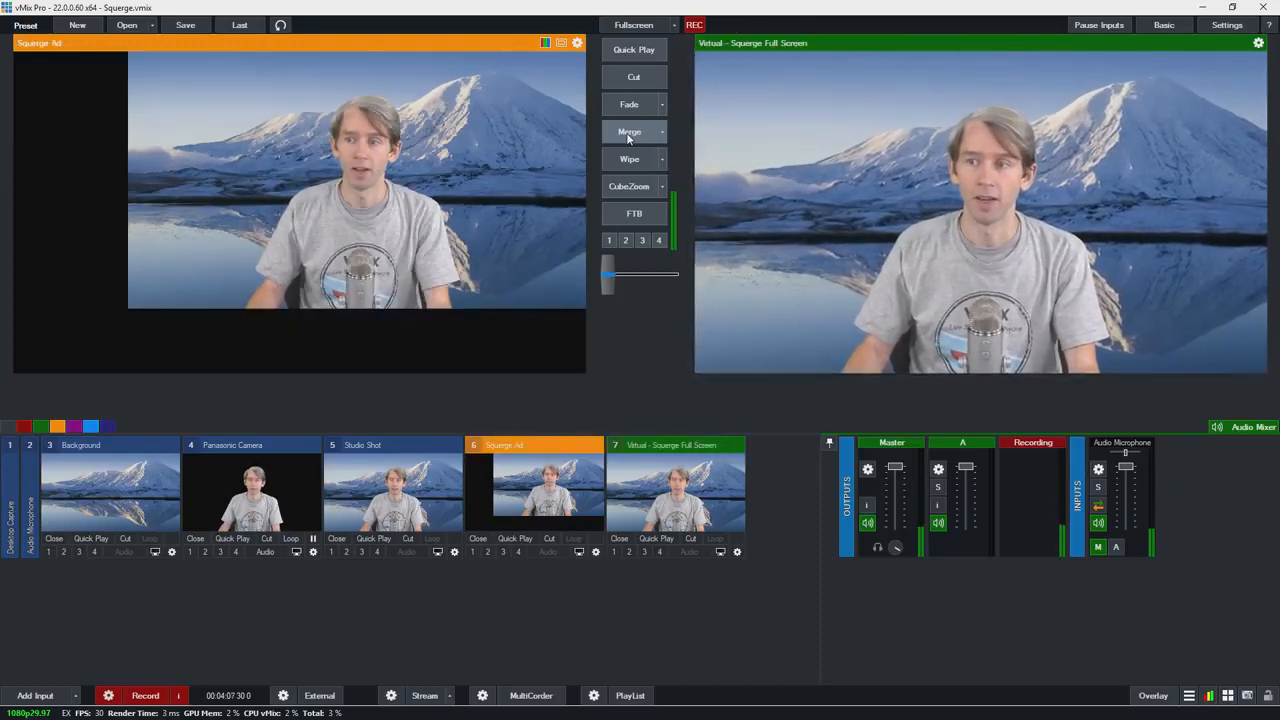
{"action": "left_click", "coordinate": [628, 136]}
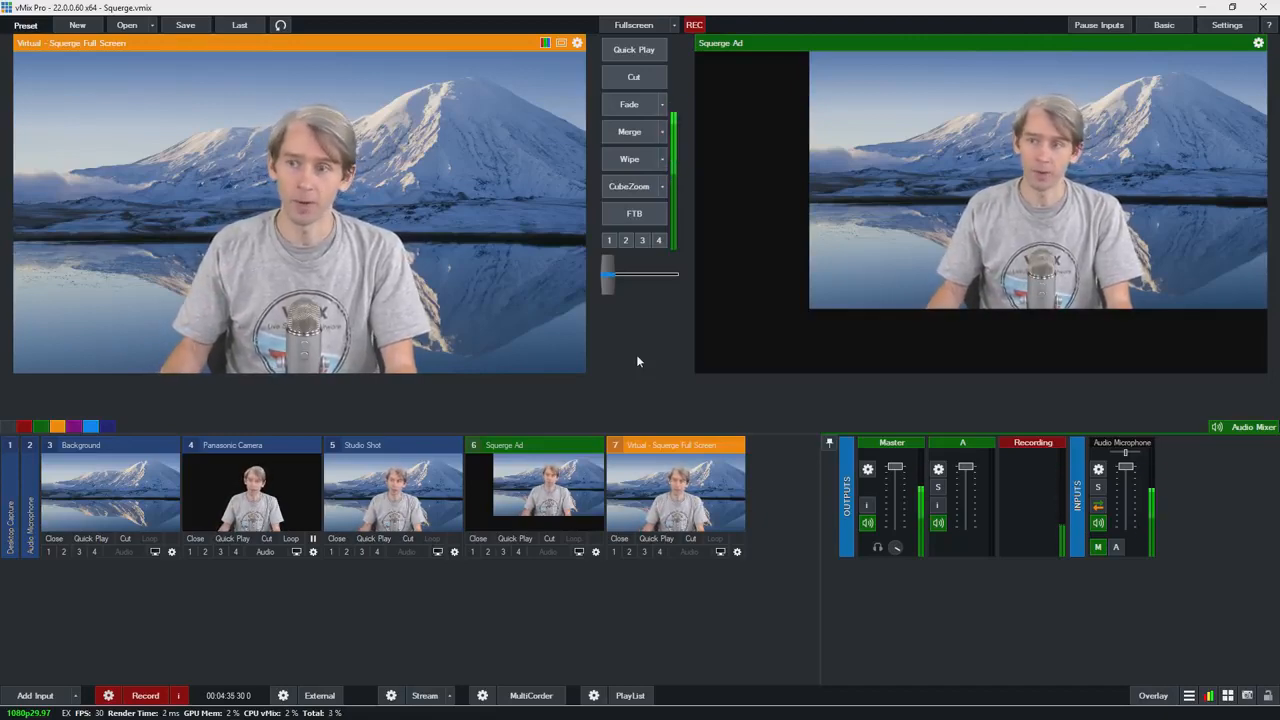
Try to save a snapshot of the live Squerge Ad output as a PNG image
{"action": "left_click", "coordinate": [1247, 696]}
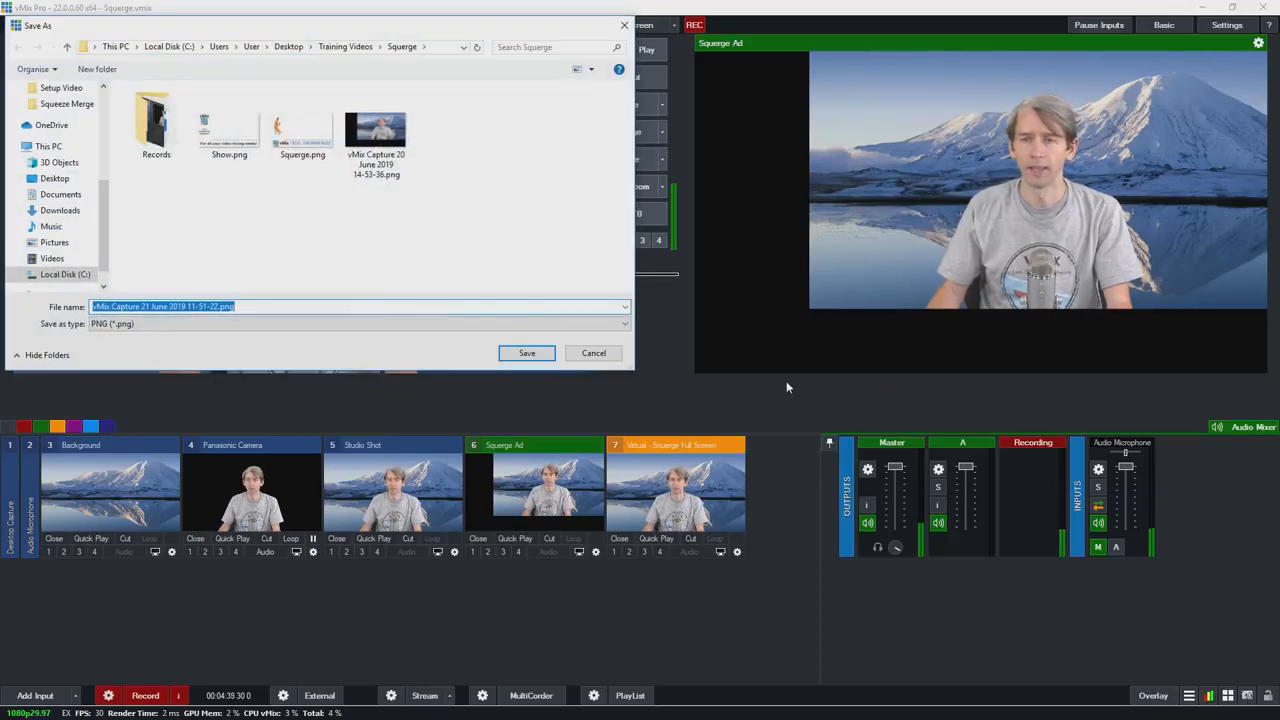
{"action": "left_click", "coordinate": [594, 353]}
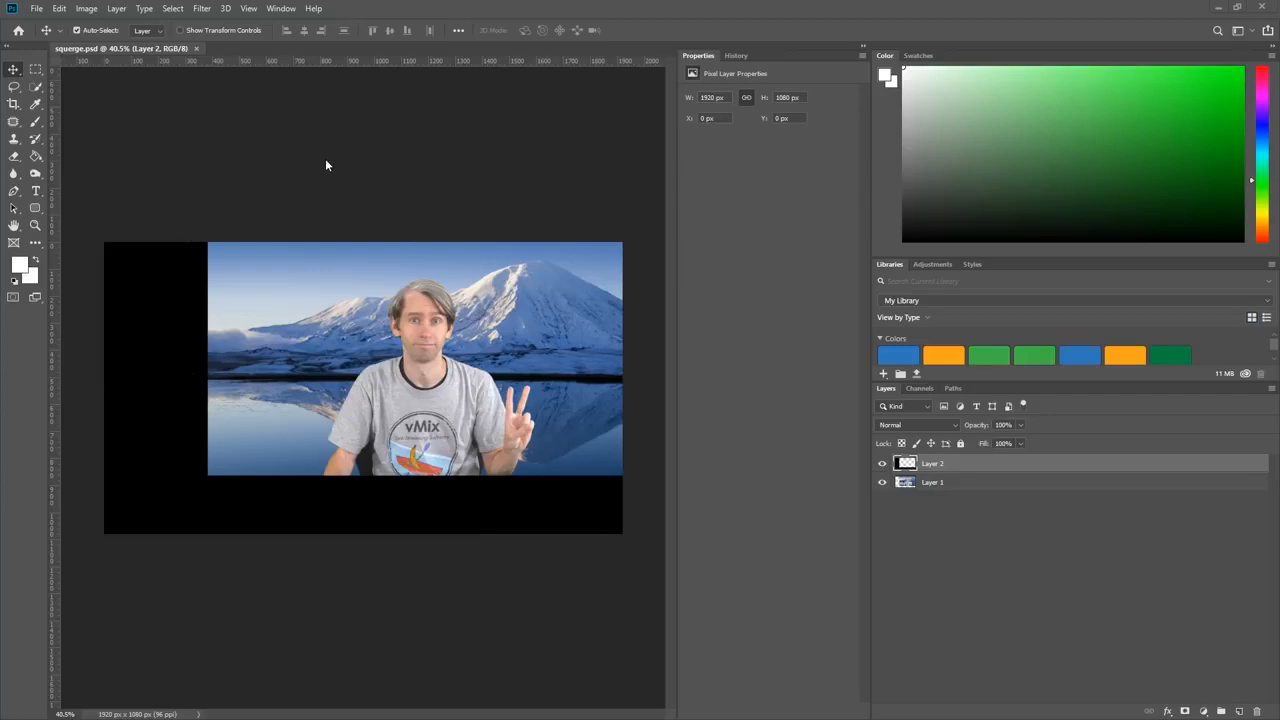
Switch to squerge.psd in Photoshop, hide the screenshot on Layer 1, and fill the black L-shaped border on Layer 2 with white
{"action": "left_click", "coordinate": [881, 483]}
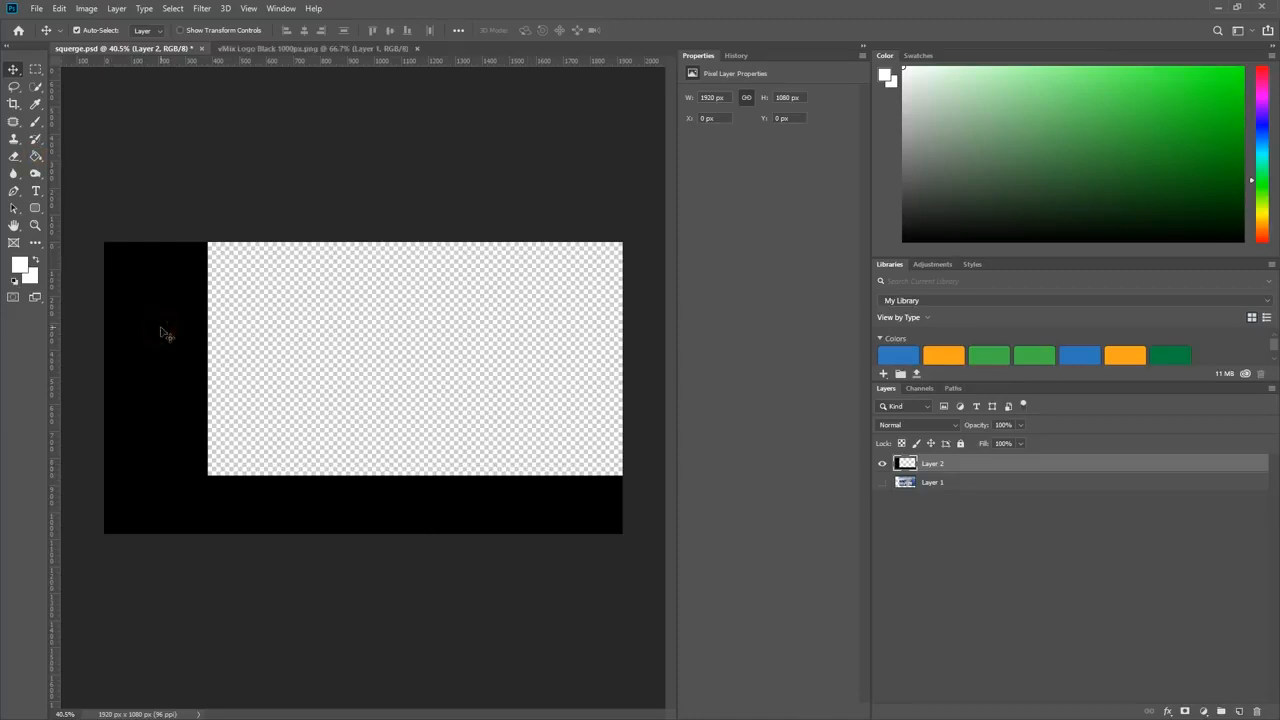
{"action": "left_click", "coordinate": [35, 156]}
{"action": "left_click", "coordinate": [145, 295]}
Scale down the placed vMix logo and position it in the lower-left corner of the white border
{"action": "left_click_drag", "start_coordinate": [305, 470], "coordinate": [284, 479]}
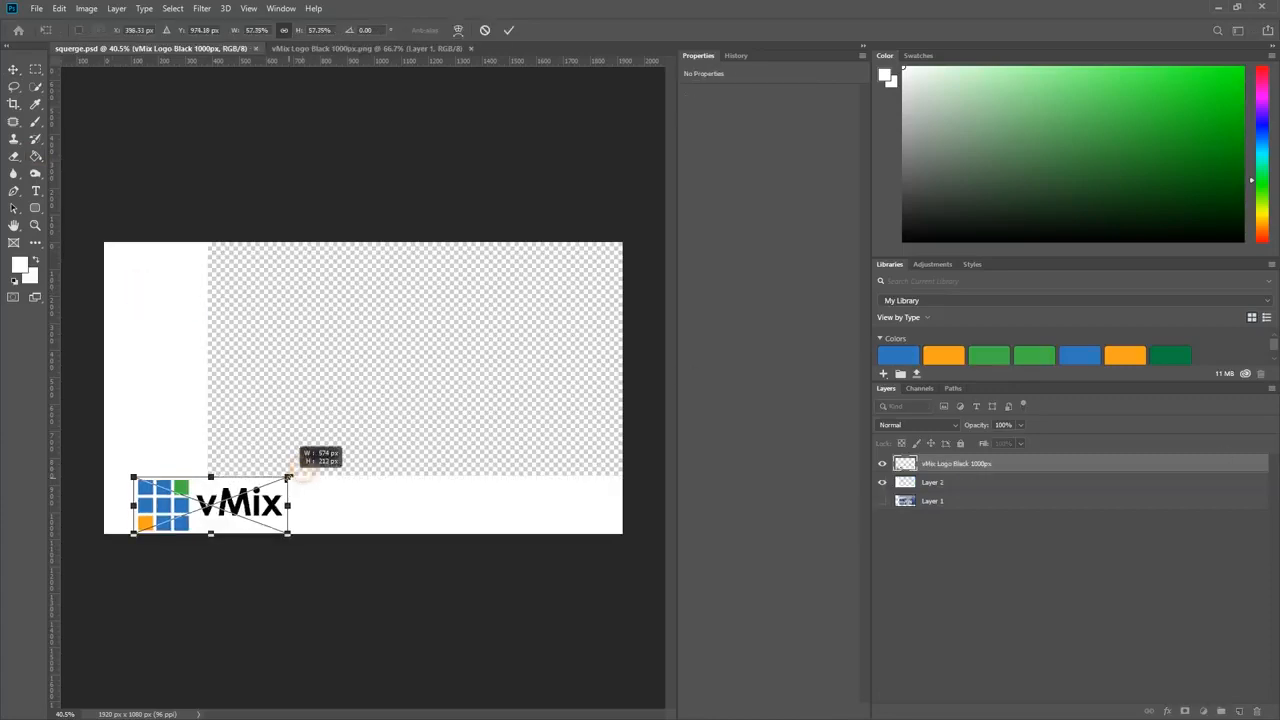
{"action": "left_click_drag", "start_coordinate": [256, 500], "coordinate": [228, 501]}
{"action": "key", "text": "Return"}
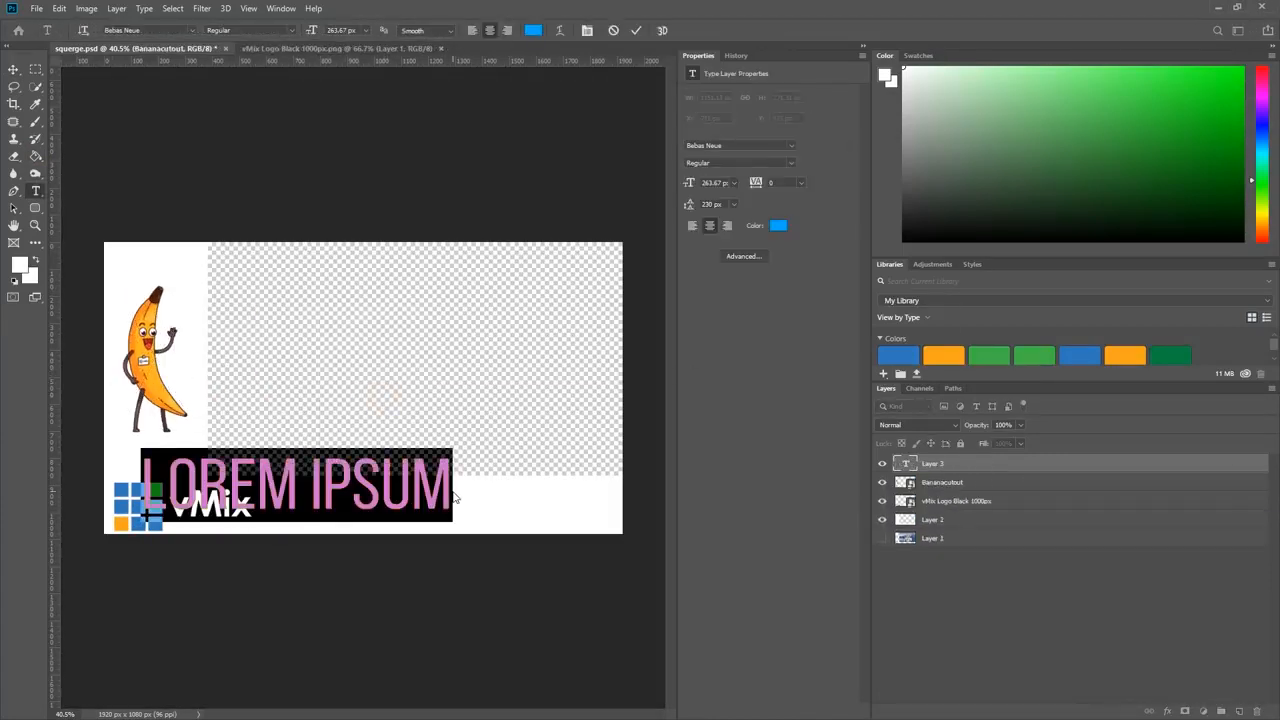
Add the tagline "For all your mixing needs!" beside the vMix logo and recolour it with the blue sampled from the logo
{"action": "type", "text": "FOR ALL YOUR MIXING NEEDS!"}
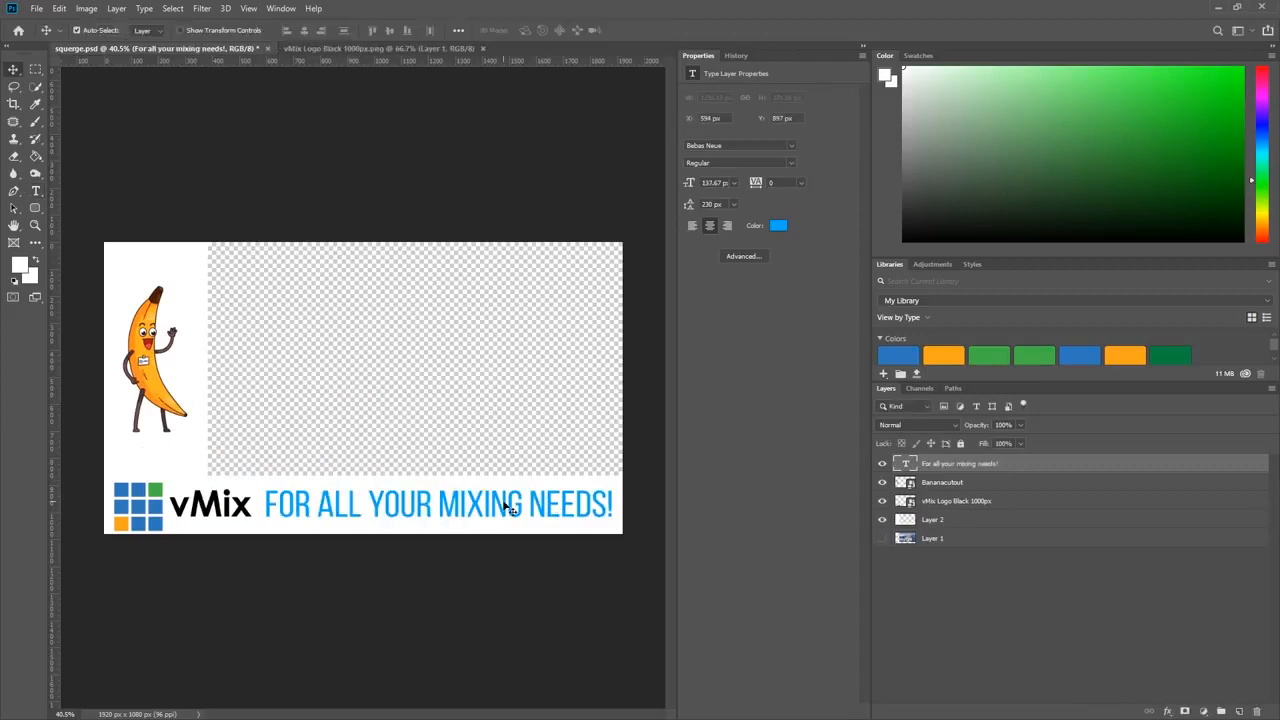
{"action": "double_click", "coordinate": [508, 508]}
{"action": "left_click", "coordinate": [780, 225]}
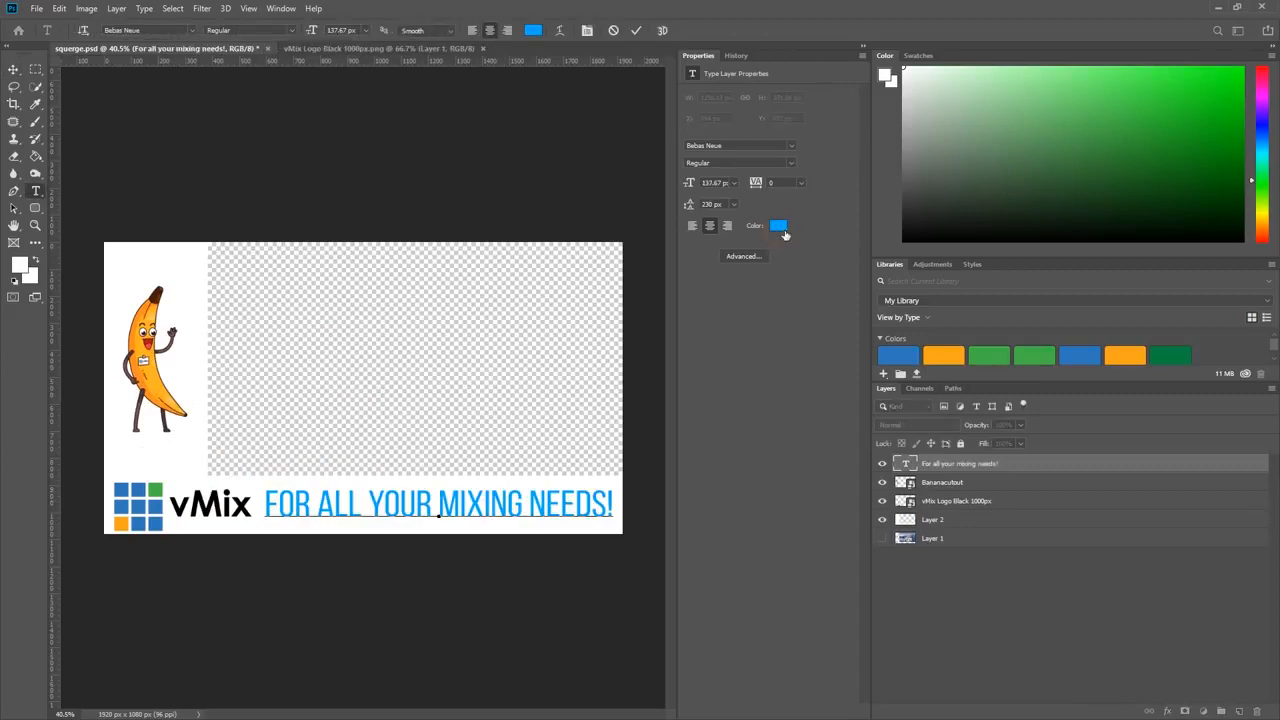
{"action": "left_click", "coordinate": [144, 505]}
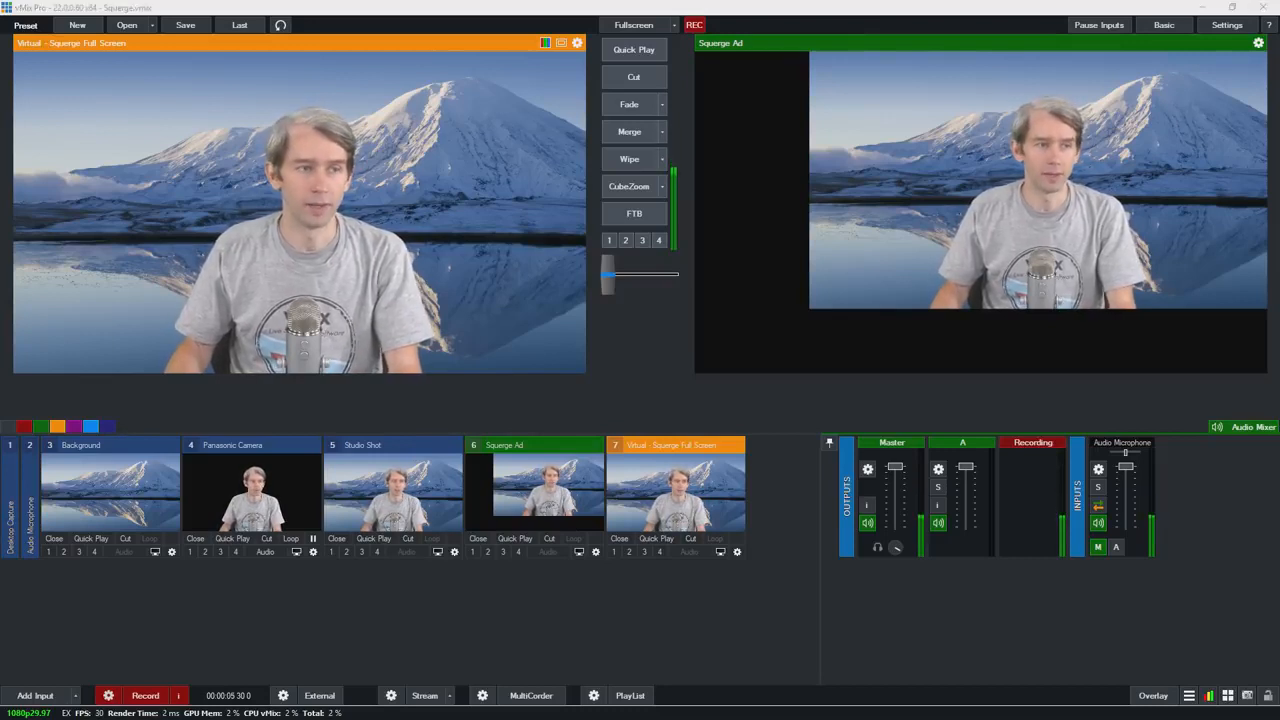
Switch to vMix, add Squerge.png as an input, and assign it to multi-view layer 2 of Squerge Ad
{"action": "left_click_drag", "start_coordinate": [686, 590], "coordinate": [772, 553]}
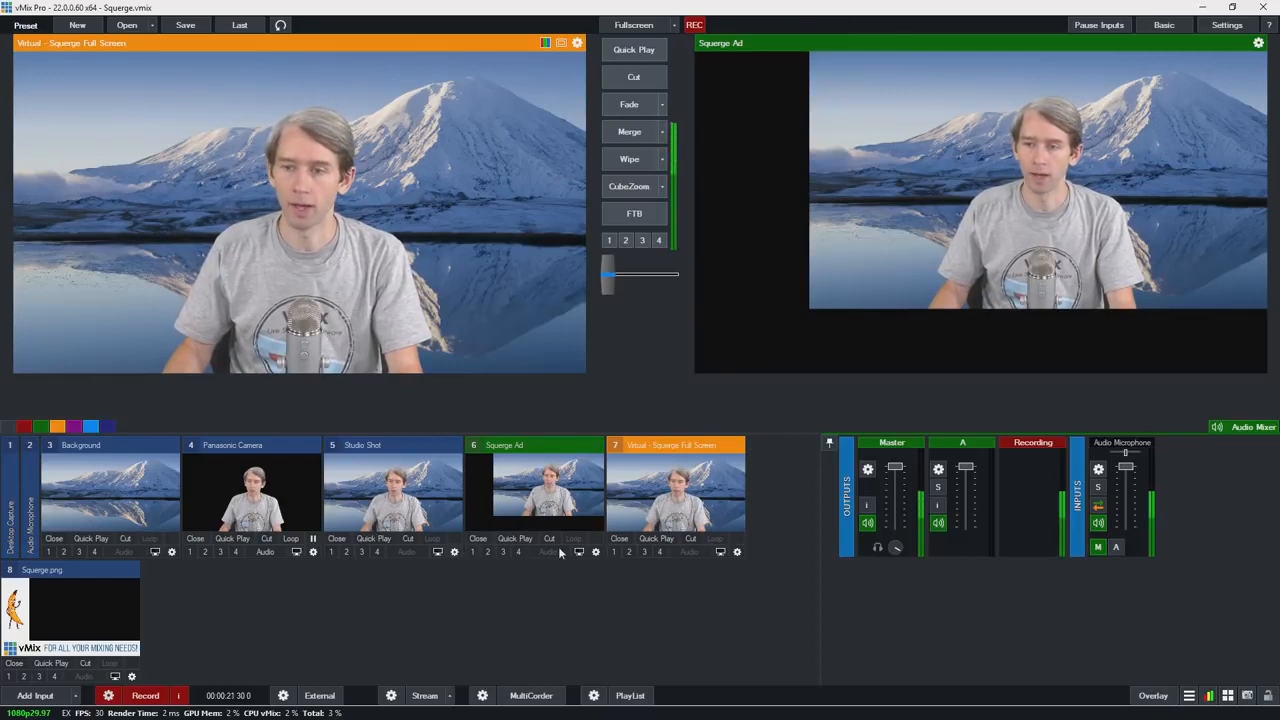
{"action": "left_click", "coordinate": [596, 552]}
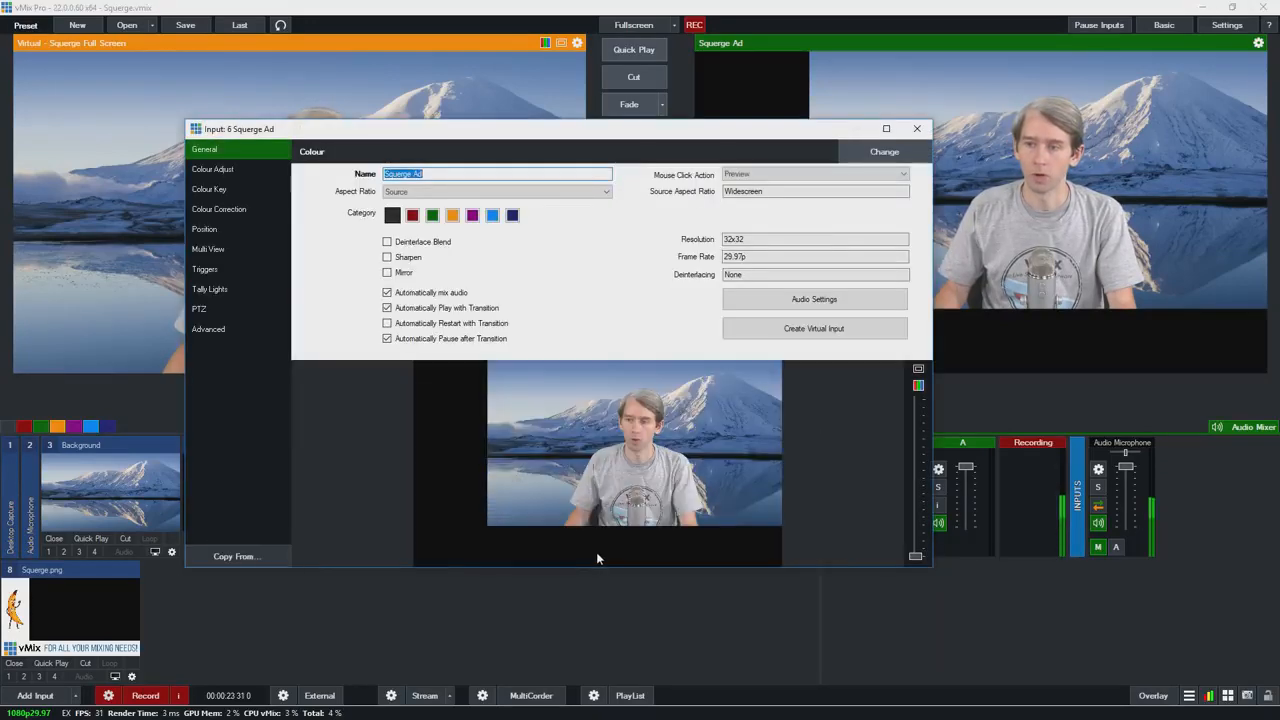
{"action": "left_click", "coordinate": [219, 254]}
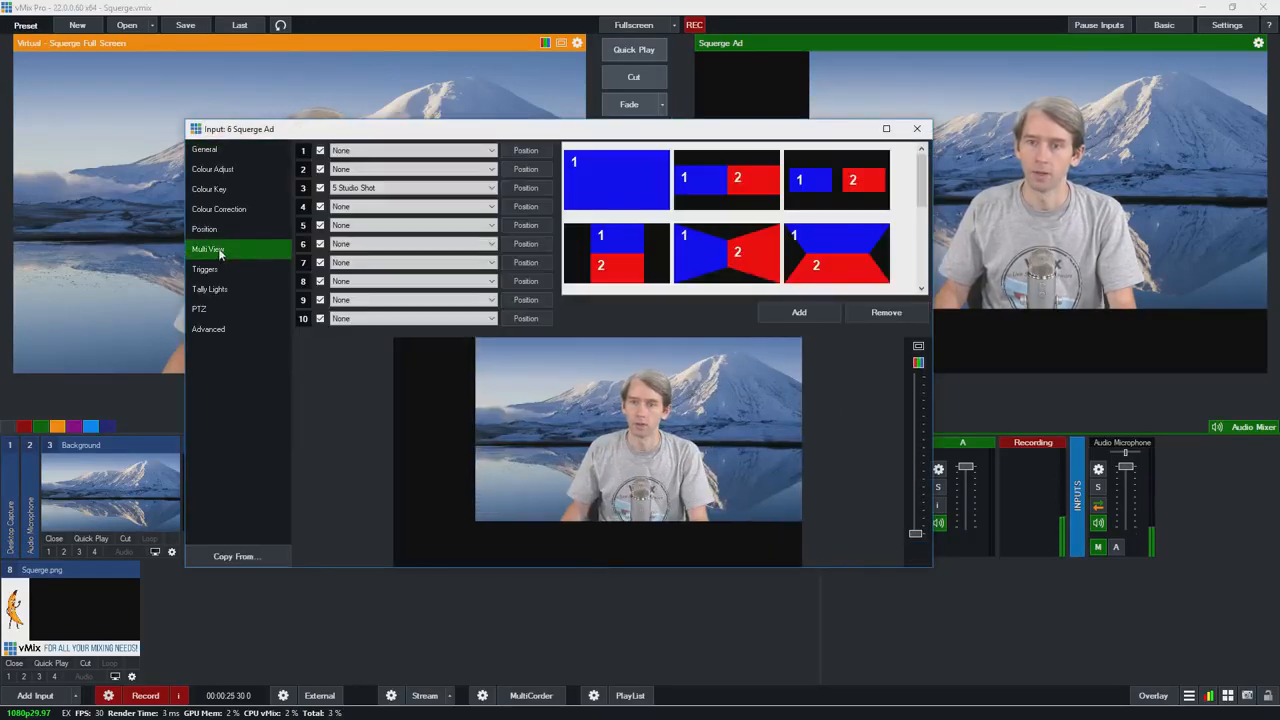
{"action": "left_click", "coordinate": [356, 171]}
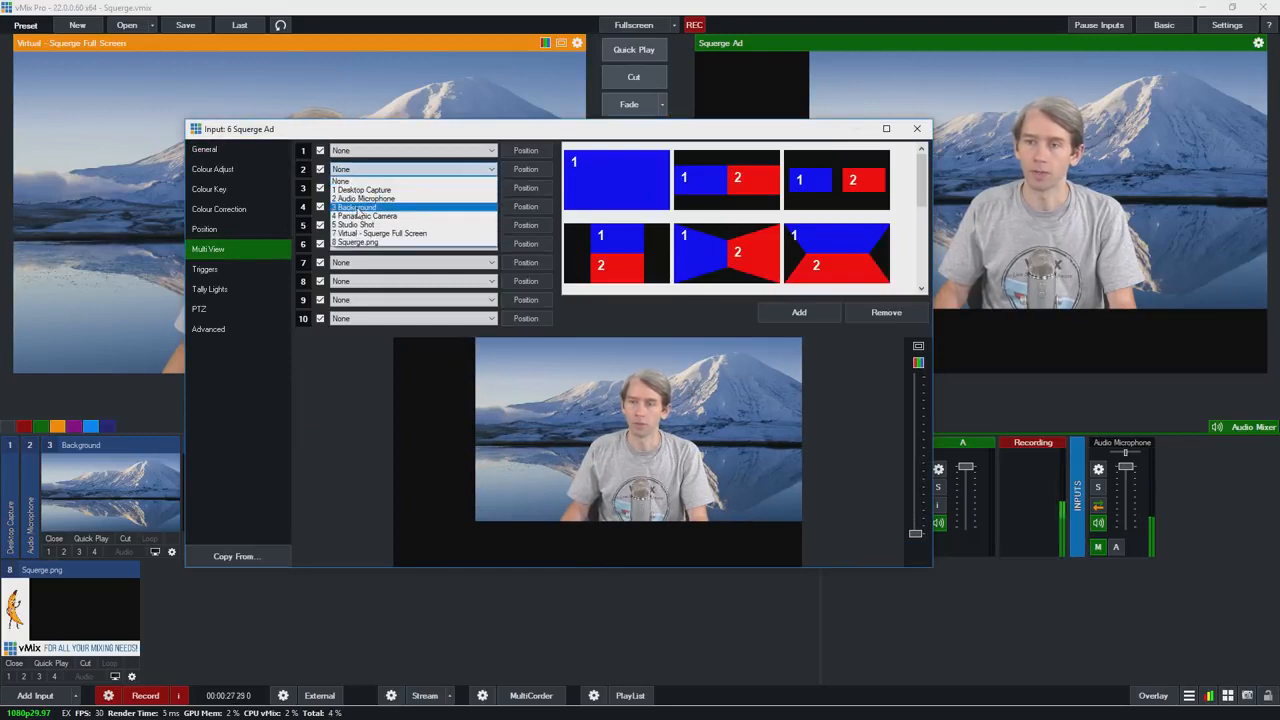
{"action": "left_click", "coordinate": [365, 242]}
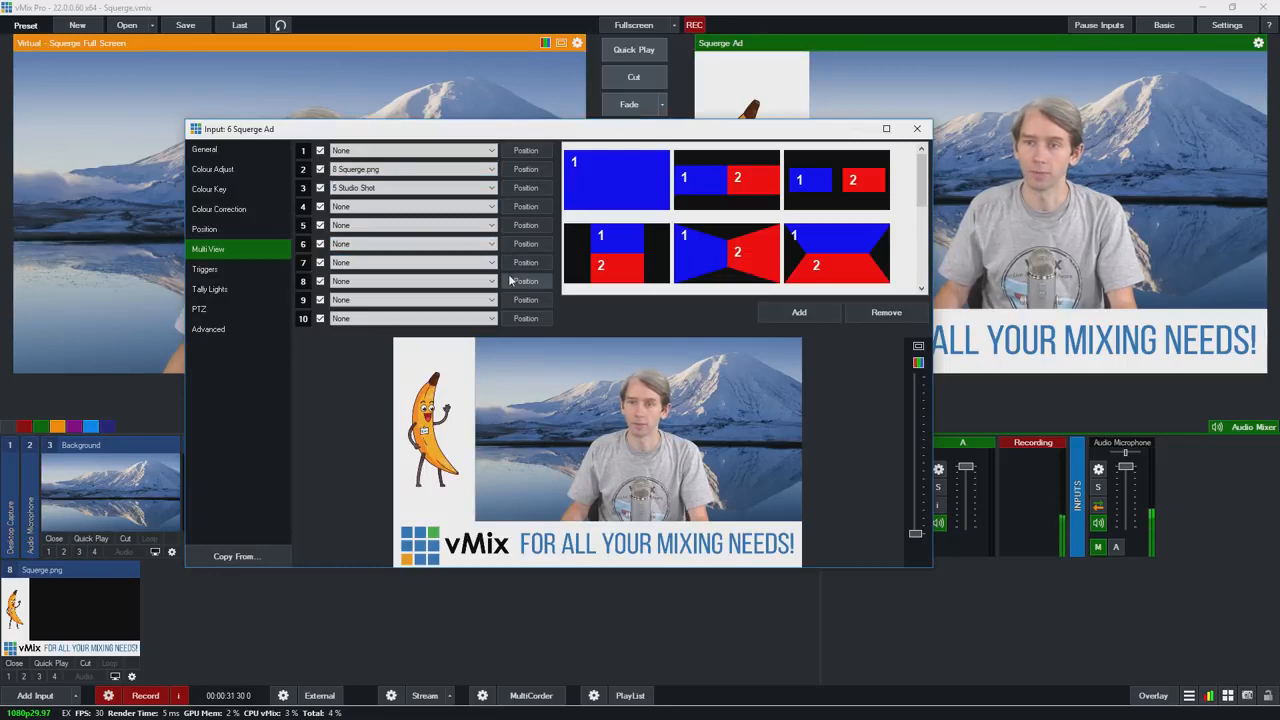
{"action": "left_click", "coordinate": [917, 130]}
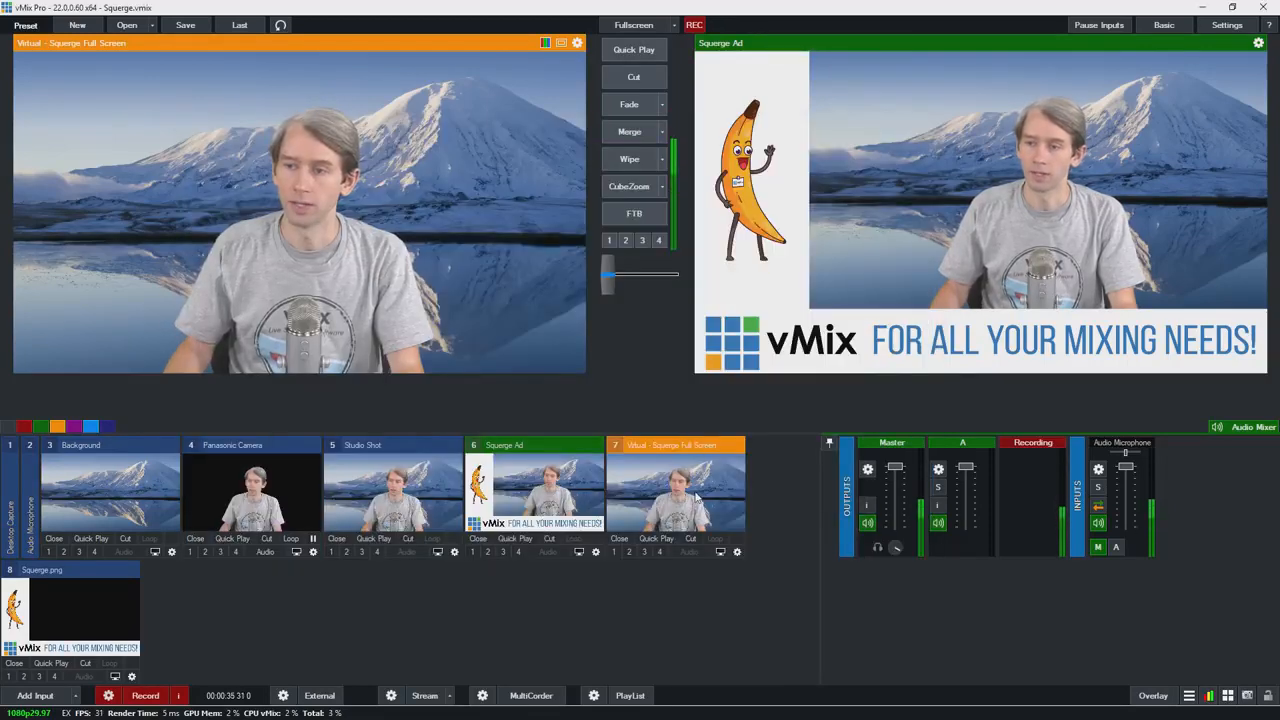
Assign Squerge.png to multi-view layer 2 of the virtual Squerge Full Screen input
{"action": "left_click", "coordinate": [737, 552]}
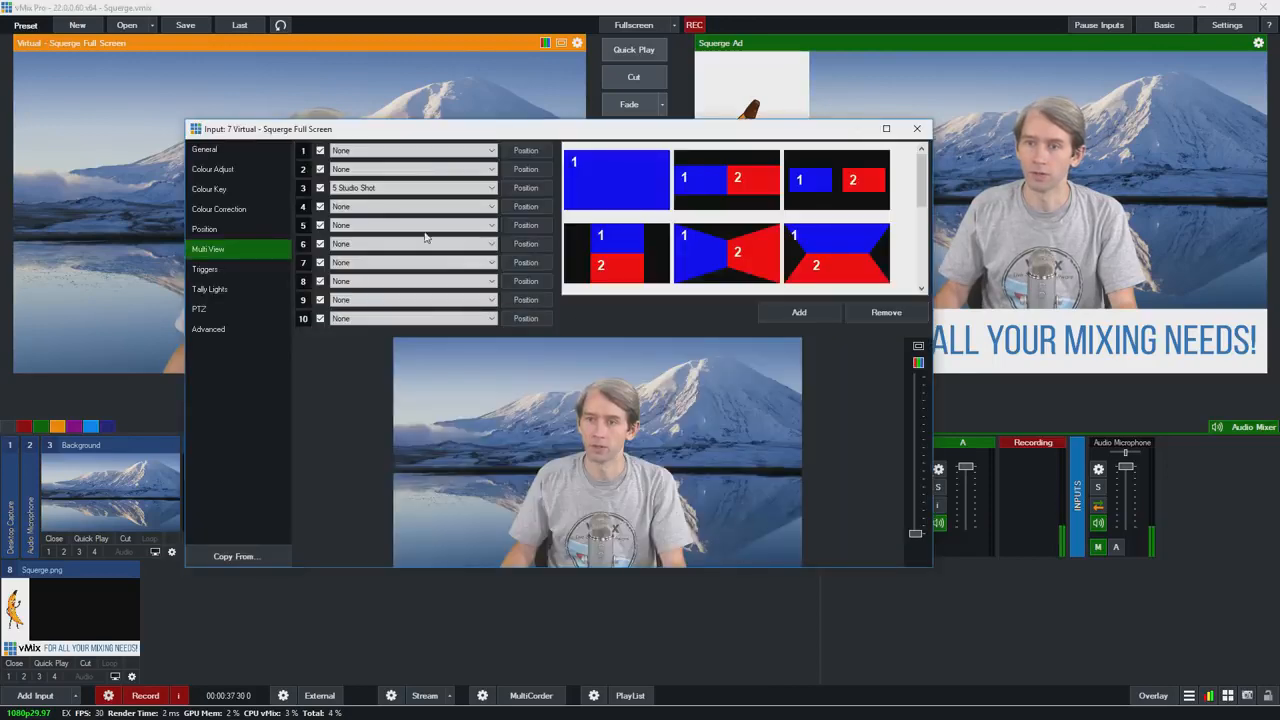
{"action": "left_click", "coordinate": [352, 170]}
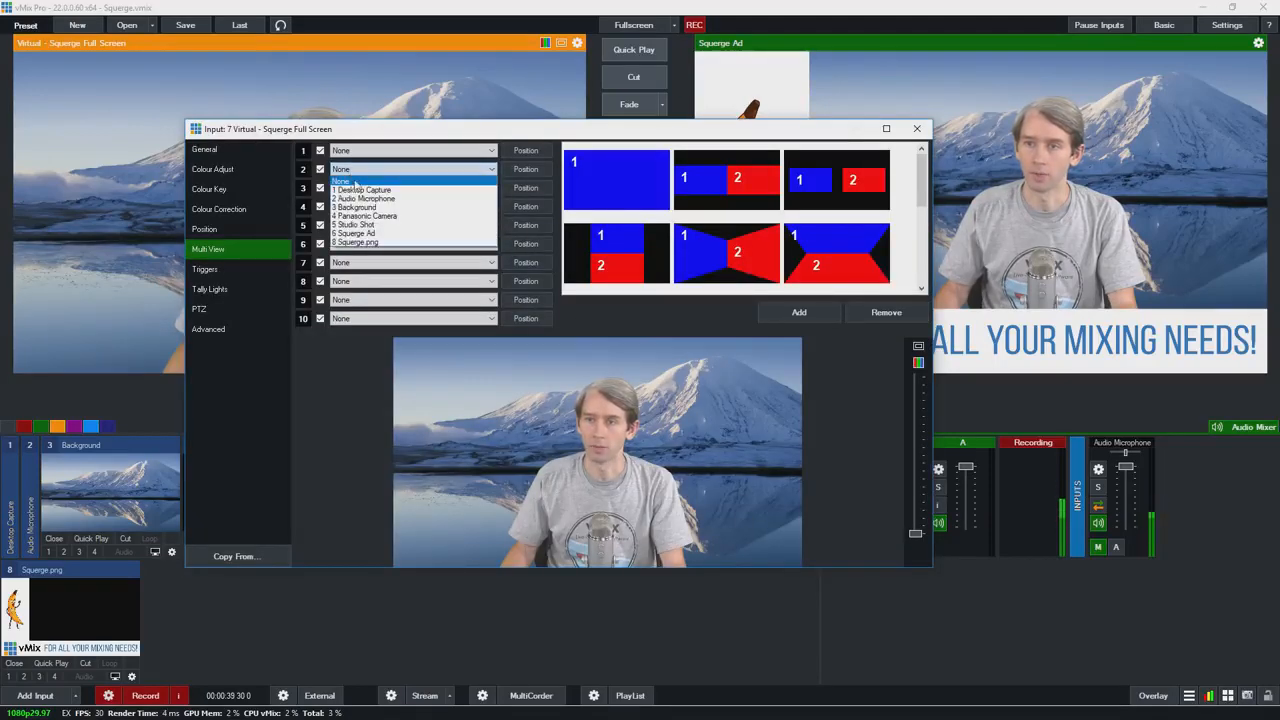
{"action": "left_click", "coordinate": [371, 243]}
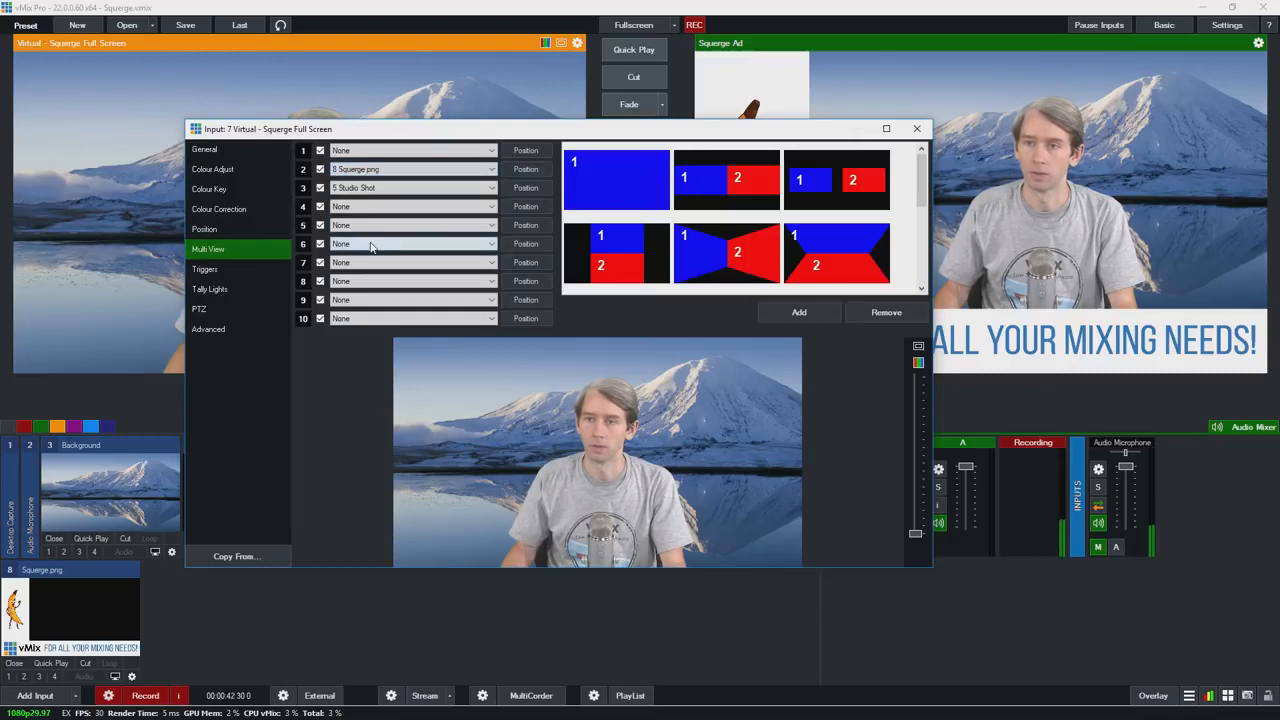
{"action": "left_click", "coordinate": [916, 128]}
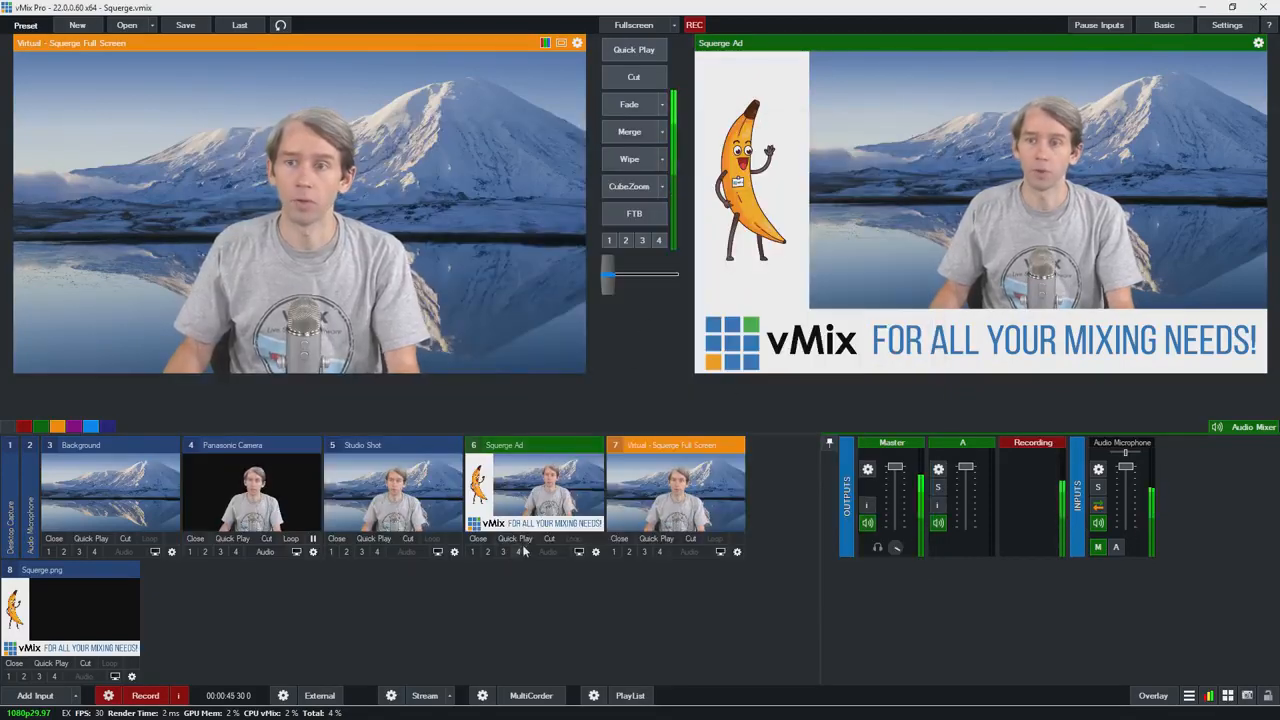
Test the finished squeeze-back by merging repeatedly between Squerge Ad with its banner graphic and Squerge Full Screen
{"action": "left_click", "coordinate": [628, 133]}
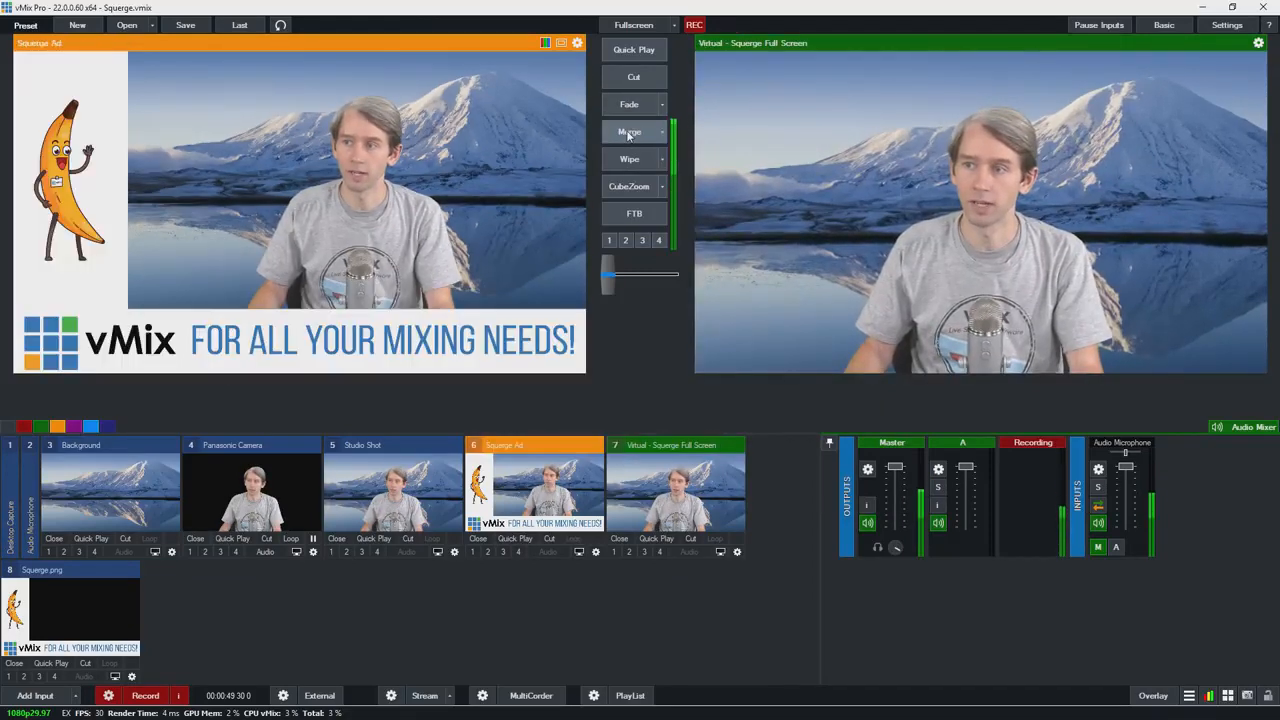
{"action": "left_click", "coordinate": [628, 133]}
{"action": "left_click", "coordinate": [628, 133]}
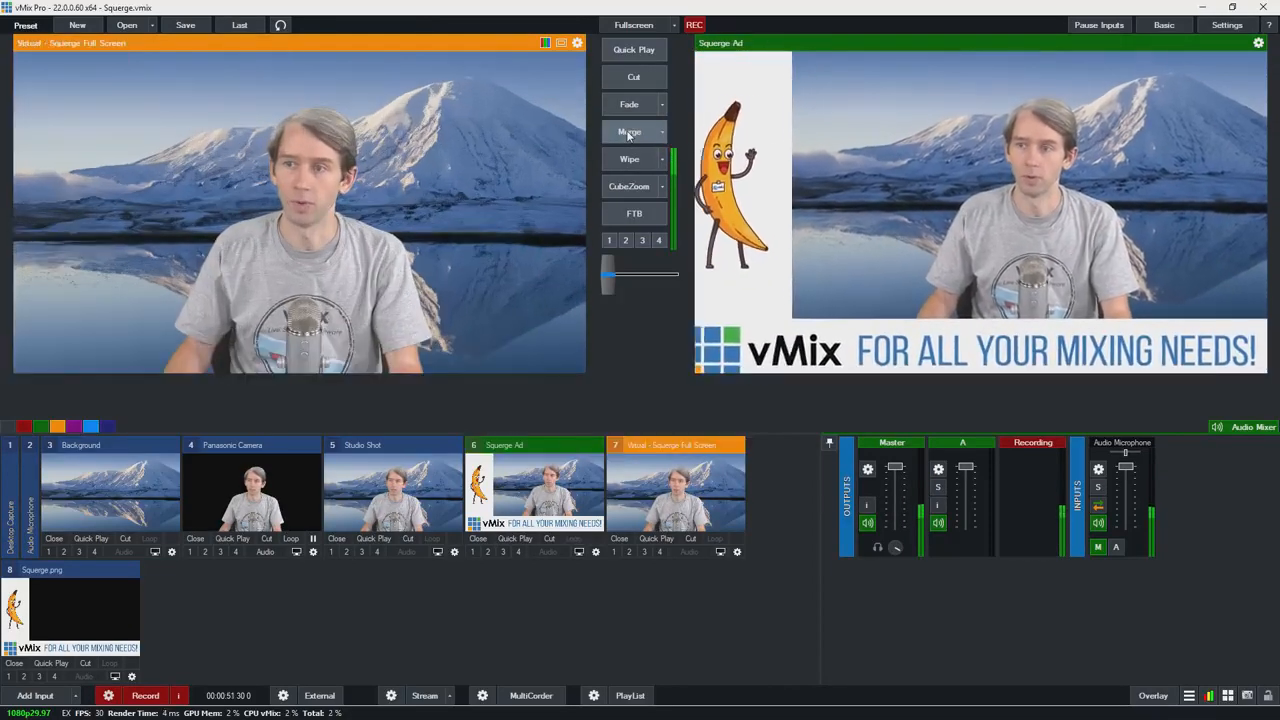
{"action": "left_click", "coordinate": [628, 133]}
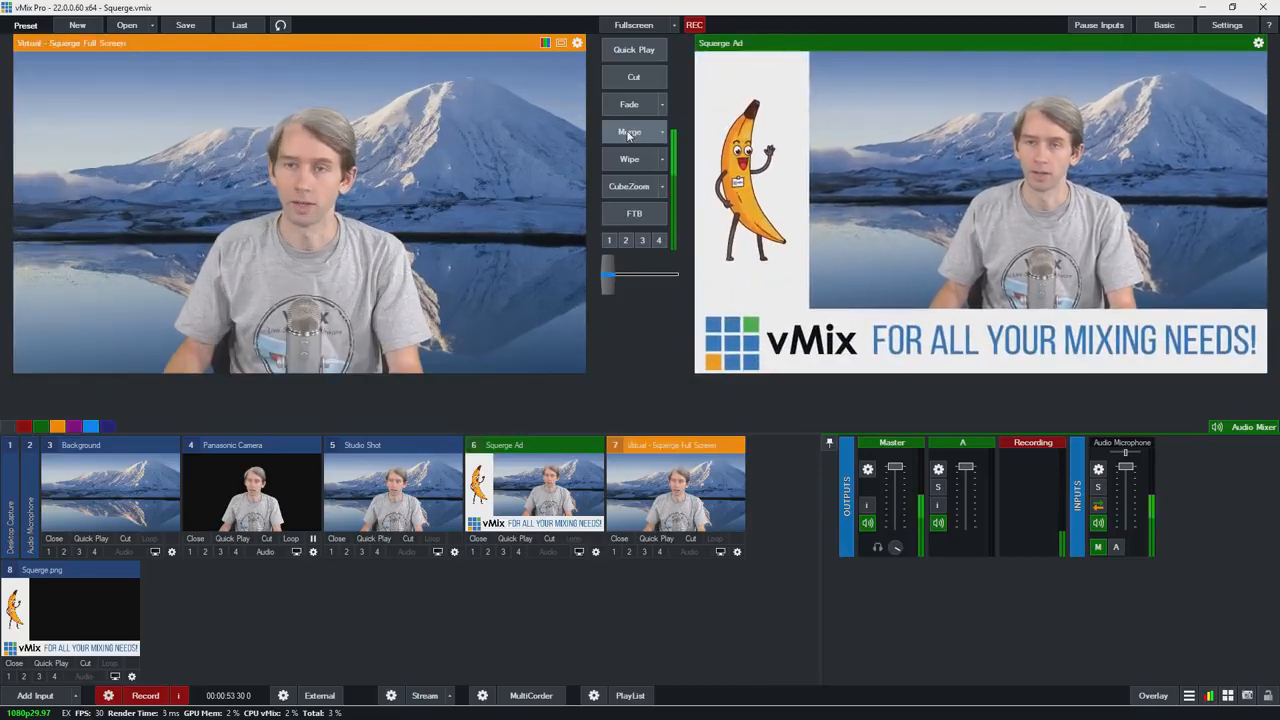